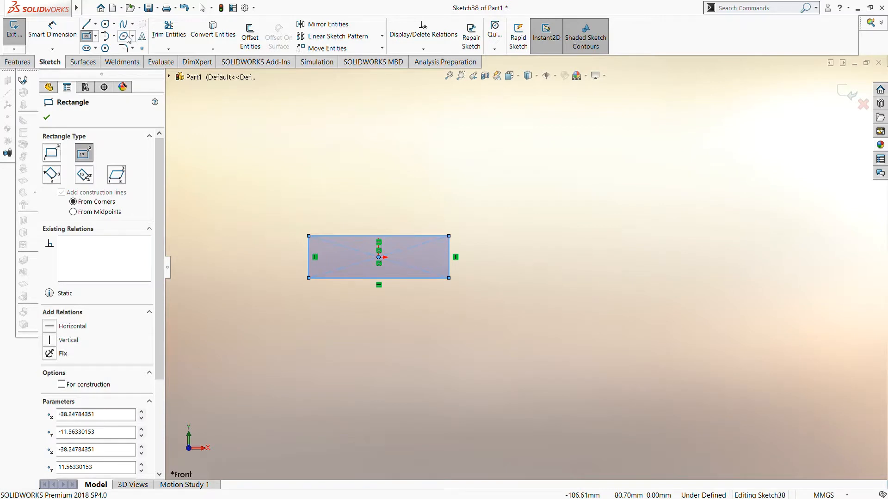
Step: Sketch a tall ellipse to the right of the rectangle, level with the origin, with radii of about 42 and 19 mm
left_click(124, 37)
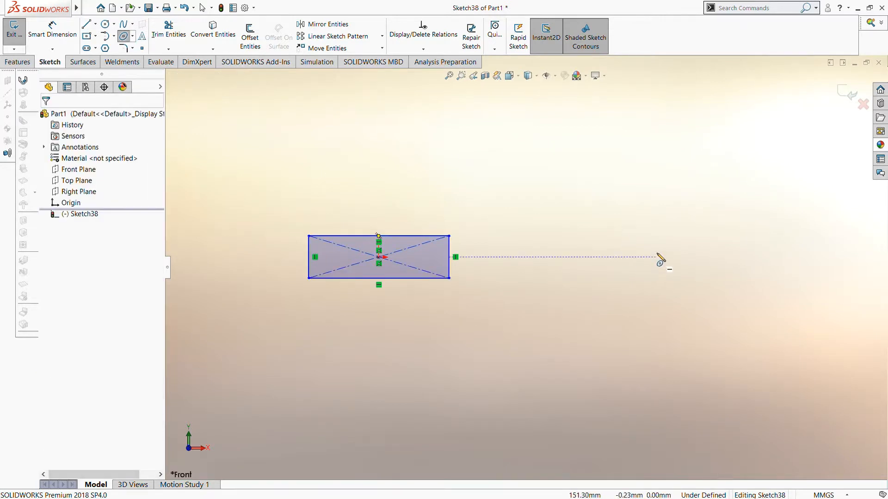
left_click(656, 257)
left_click(655, 181)
left_click(695, 241)
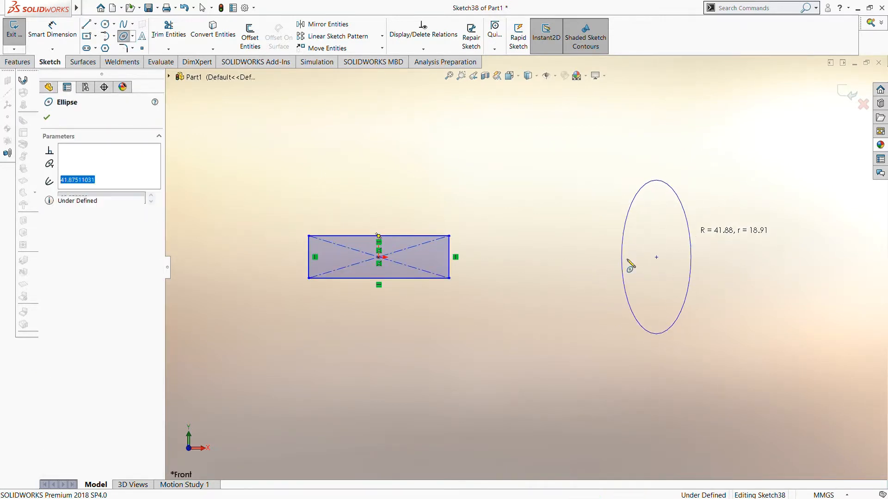
Step: Draw a three-point arc between the rectangle's two right corners, bulging inward with a radius of about 23 mm
left_click(106, 36)
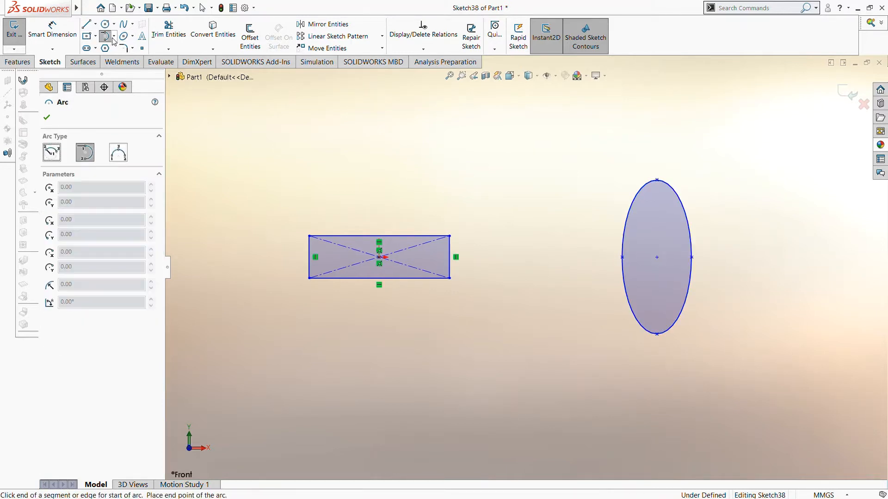
left_click(118, 156)
scroll(328, 269, "down", 2)
left_click(504, 221)
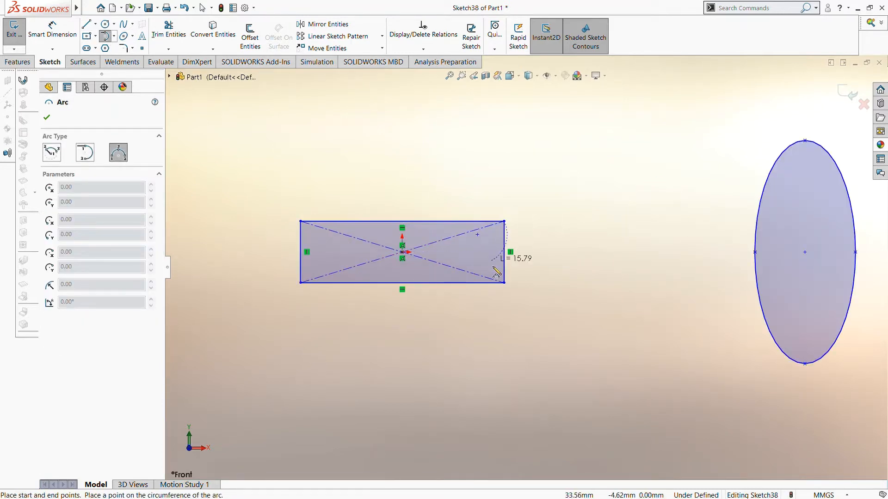
left_click(504, 283)
left_click(496, 256)
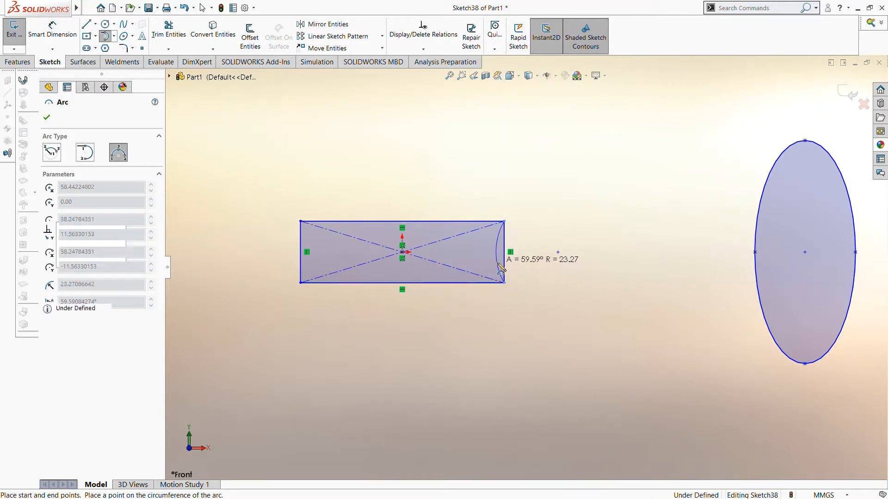
left_click(46, 119)
scroll(585, 218, "up", 2)
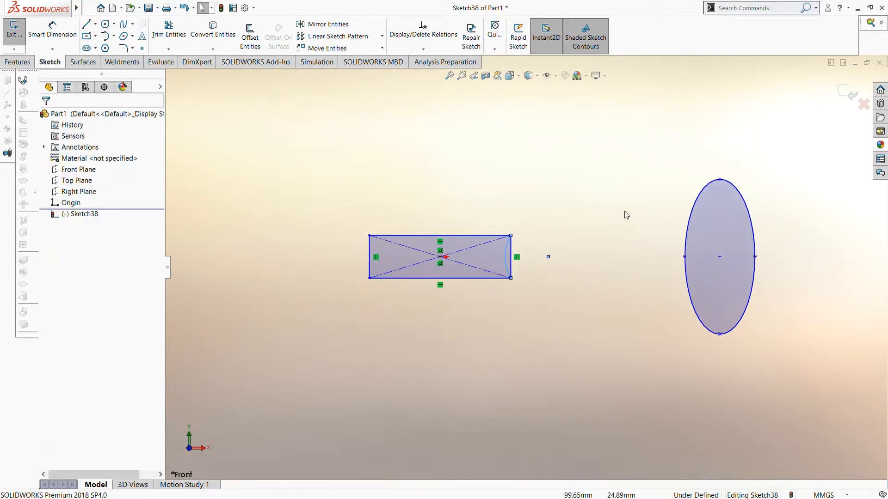
Step: Dimension the rectangle 50 mm wide by 15 mm high and set the inward arc's radius to 15 mm
scroll(585, 218, "down", 1)
left_click(58, 29)
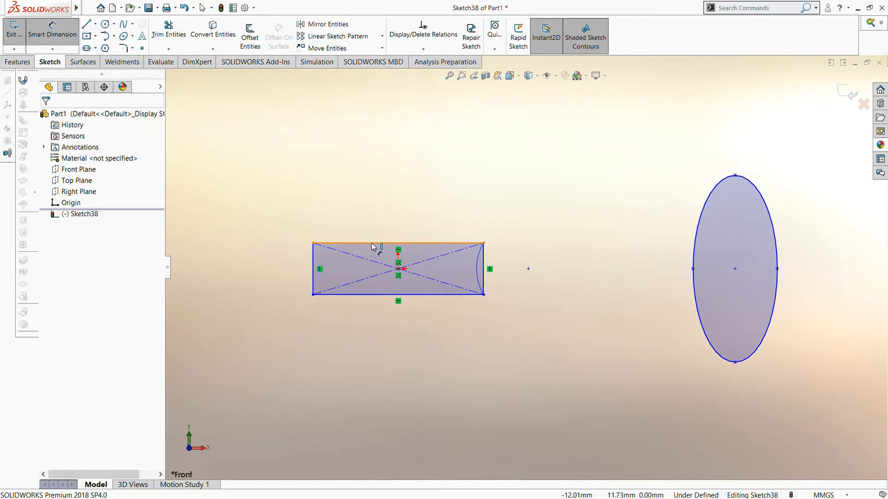
left_click(374, 244)
left_click(383, 214)
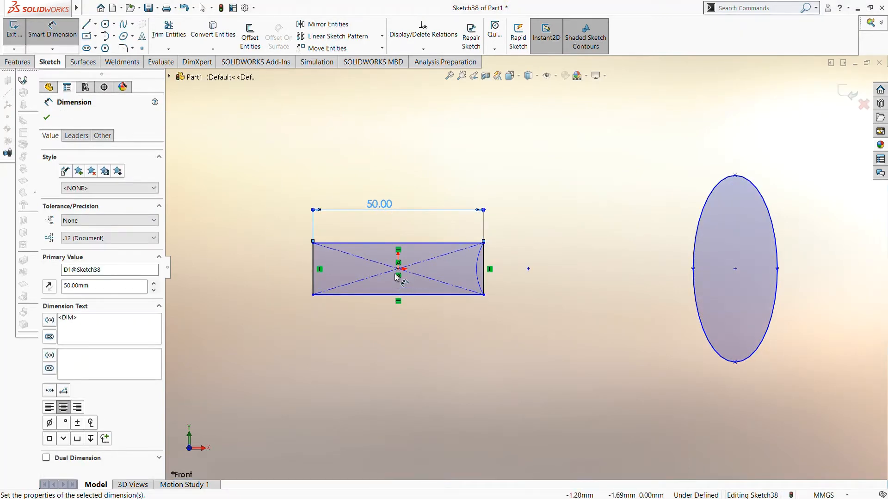
left_click(313, 274)
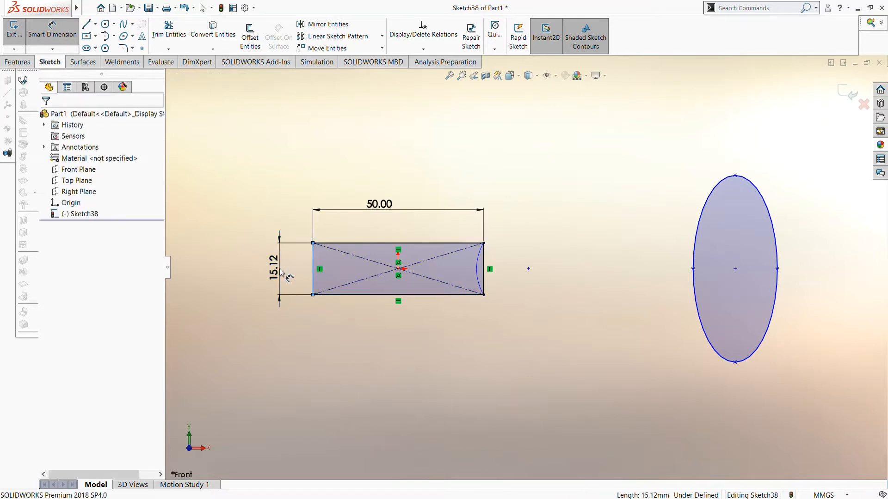
left_click(280, 272)
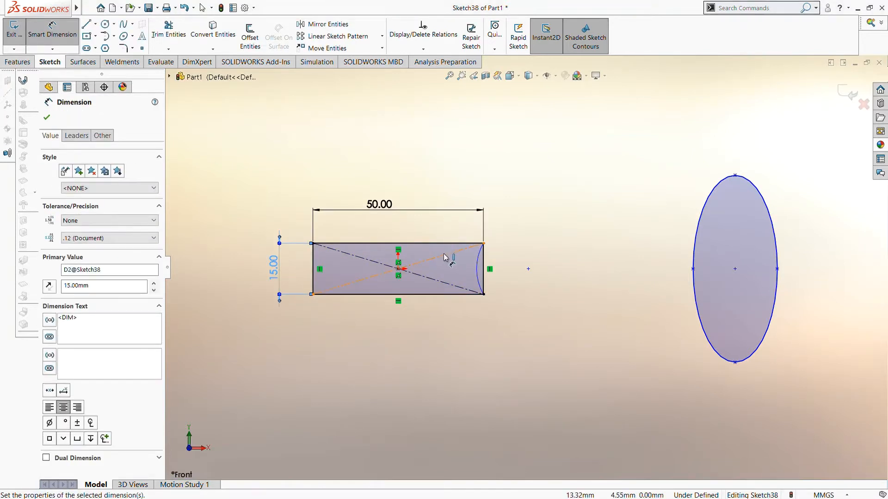
left_click(478, 264)
left_click(533, 238)
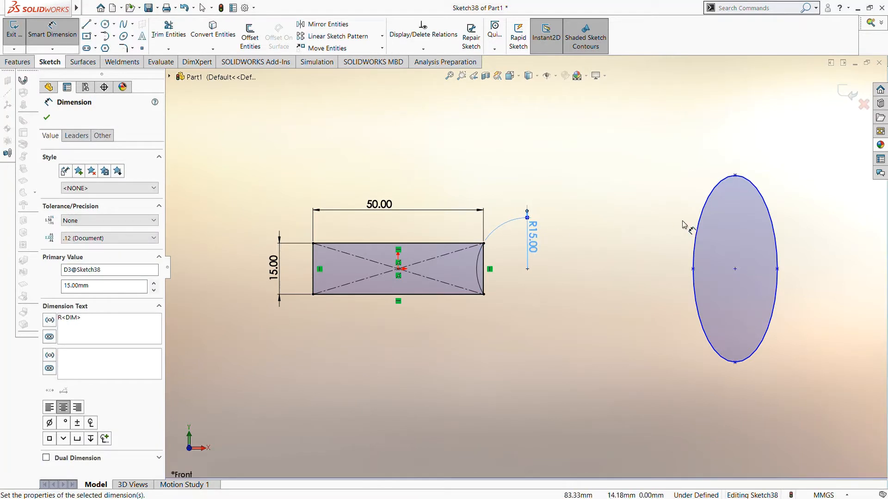
Step: Dimension the vertical distance from the ellipse's centre to its lowest point as 40 mm
left_click(735, 179)
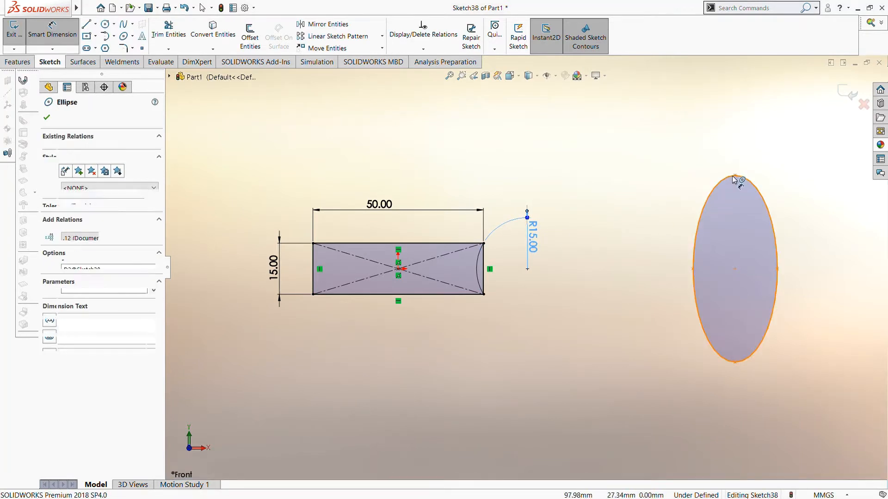
left_click(735, 362)
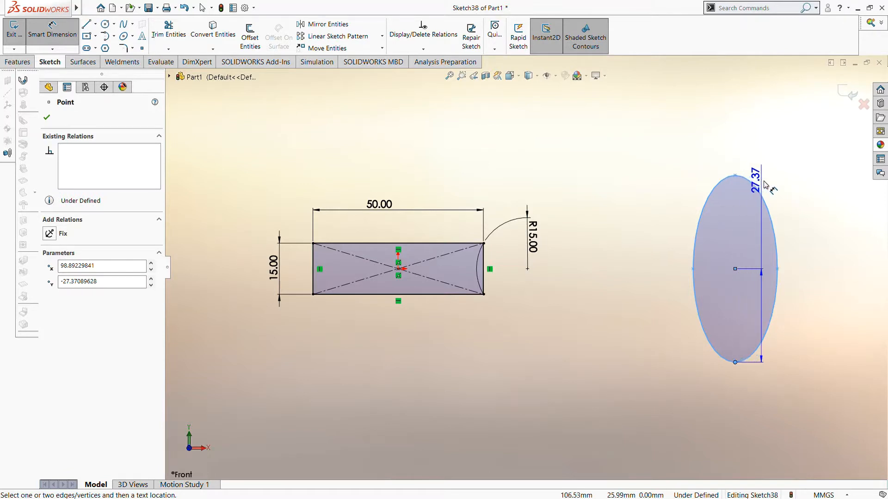
left_click(783, 189)
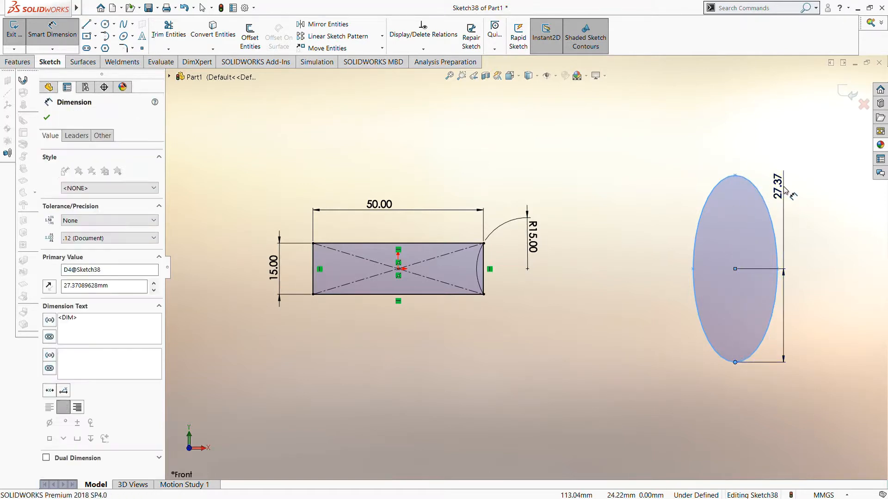
type("40")
key("Return")
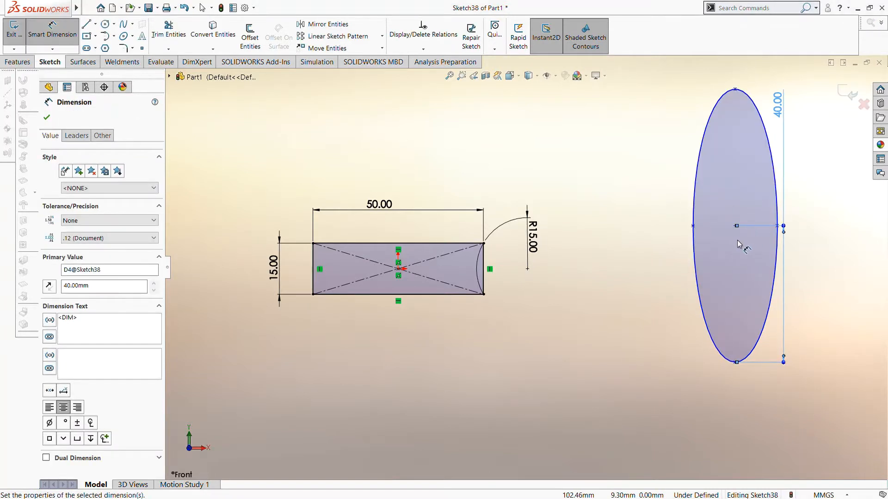
Step: Dimension the ellipse's full width between its left and right axis points as 30 mm
scroll(732, 241, "down", 1)
scroll(732, 244, "up", 1)
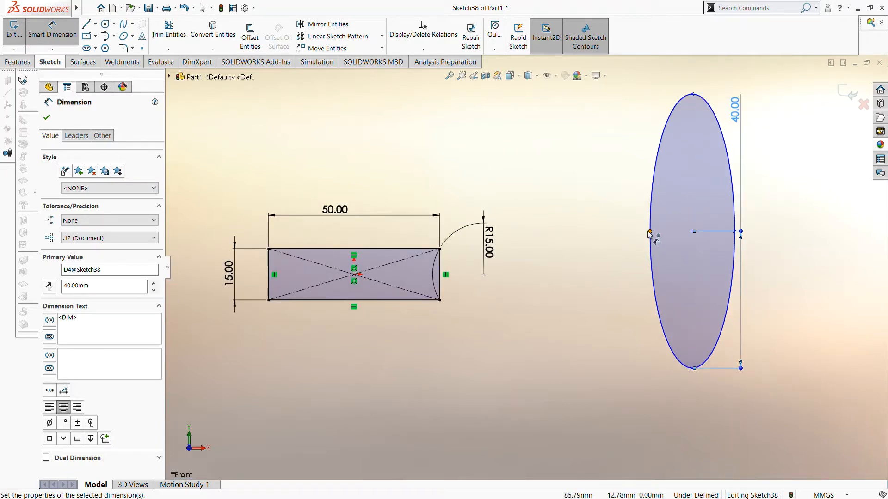
left_click(650, 232)
left_click(734, 232)
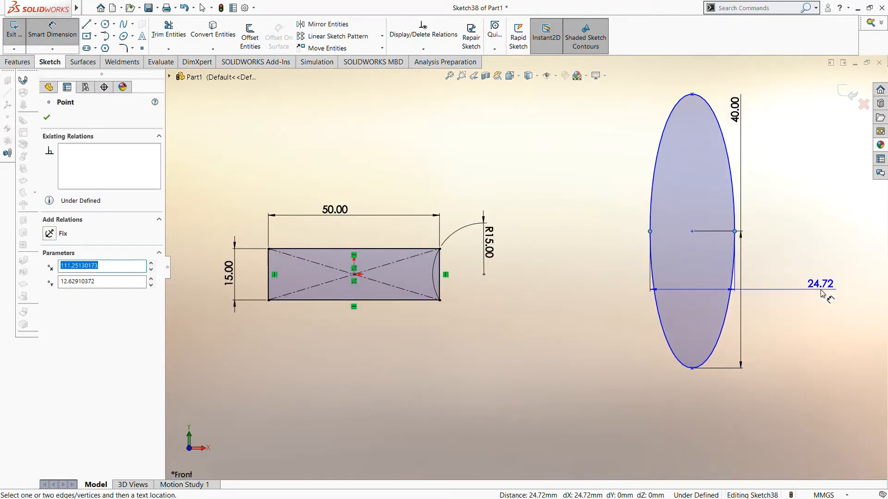
left_click(823, 299)
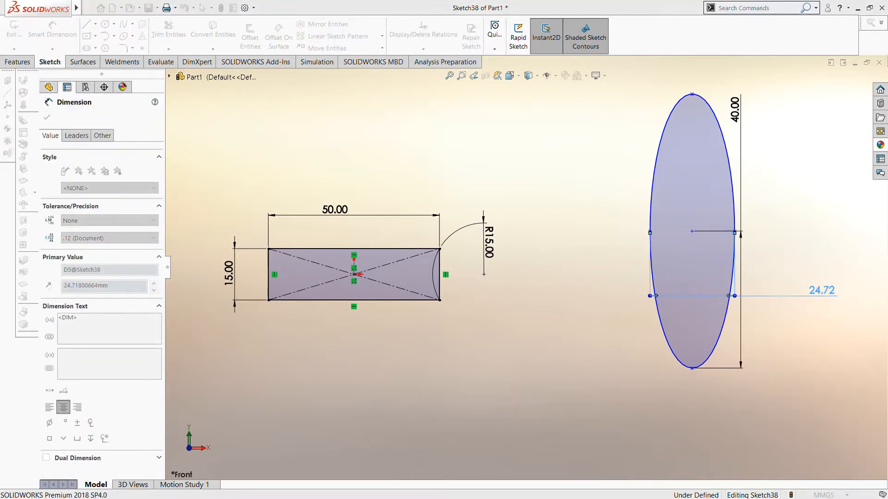
type("30")
key("Return")
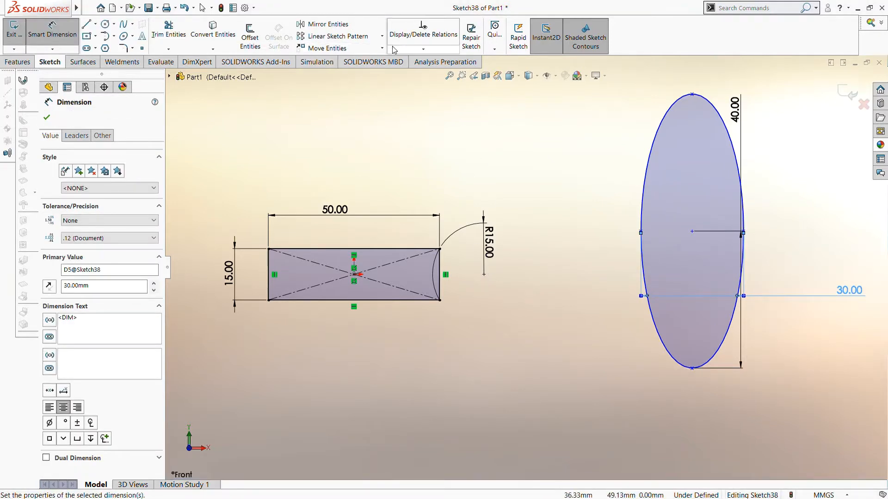
Step: Add a horizontal relation between the rectangle's centre point and the ellipse's centre point
left_click(399, 48)
left_click(407, 68)
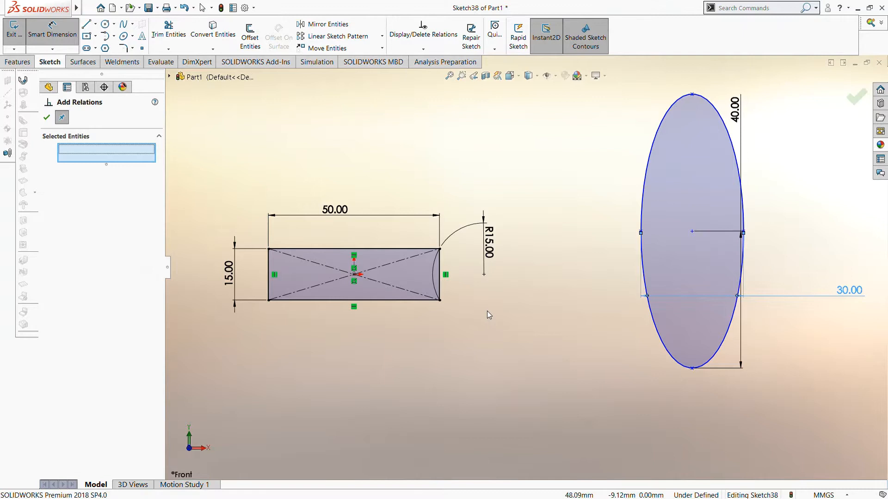
left_click(355, 274)
left_click(687, 231)
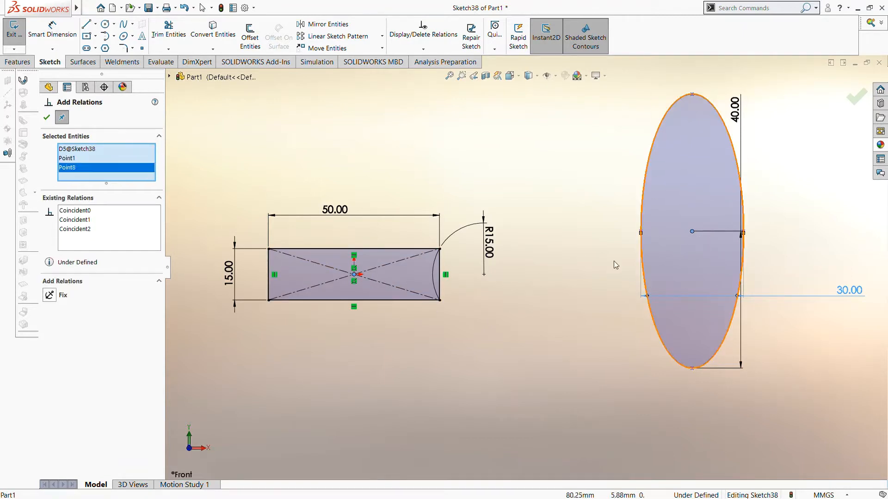
left_click(53, 296)
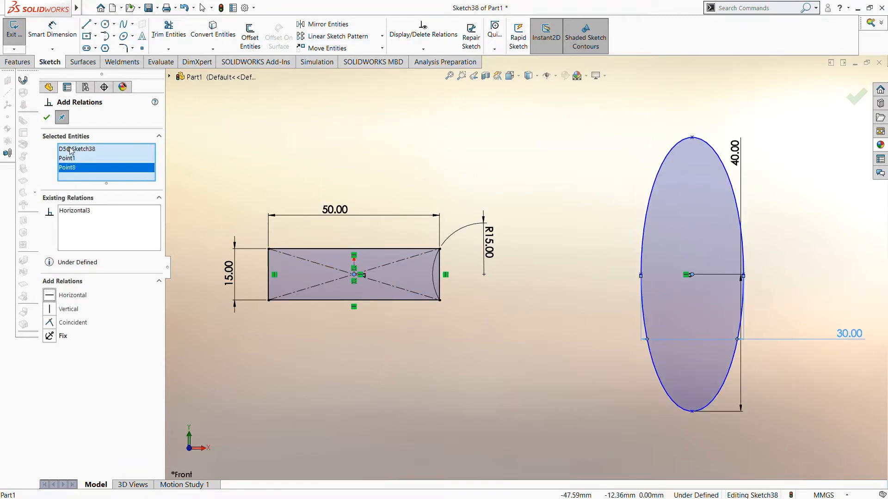
left_click(47, 117)
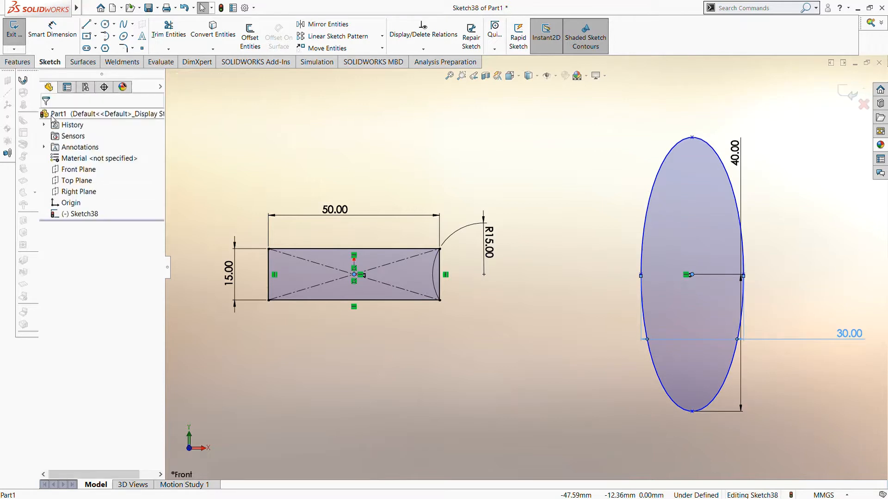
Step: Dimension the horizontal distance between the rectangle's centre and the ellipse's centre as 230 mm
left_click(52, 30)
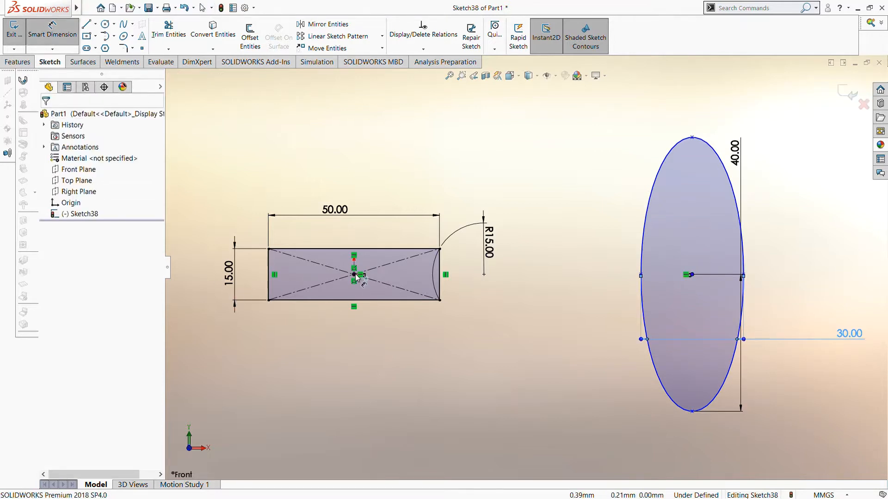
left_click(364, 260)
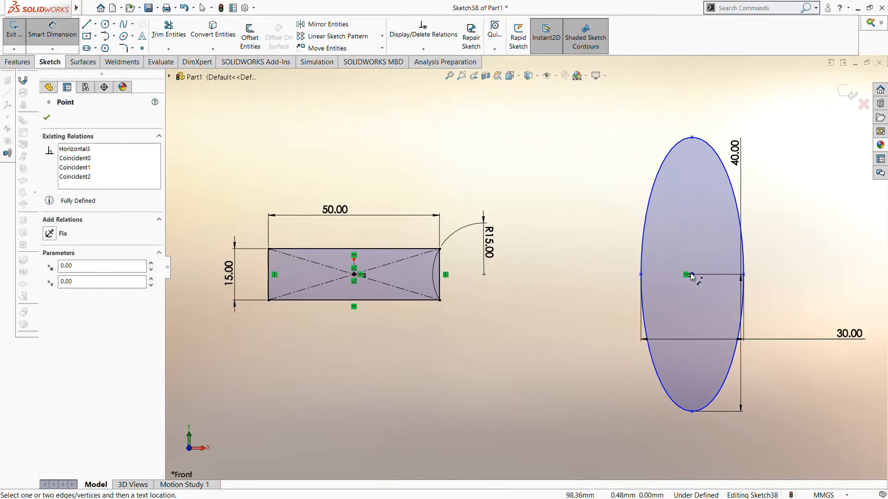
left_click(692, 276)
left_click(597, 136)
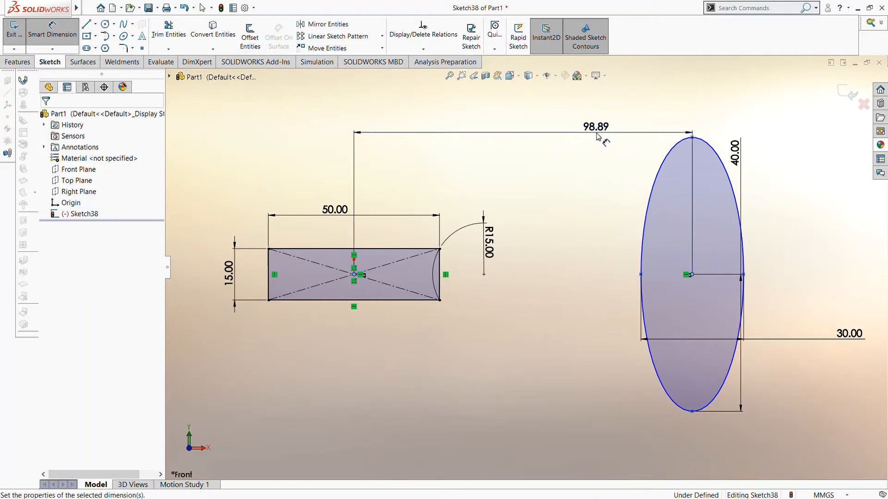
type("230")
key("Return")
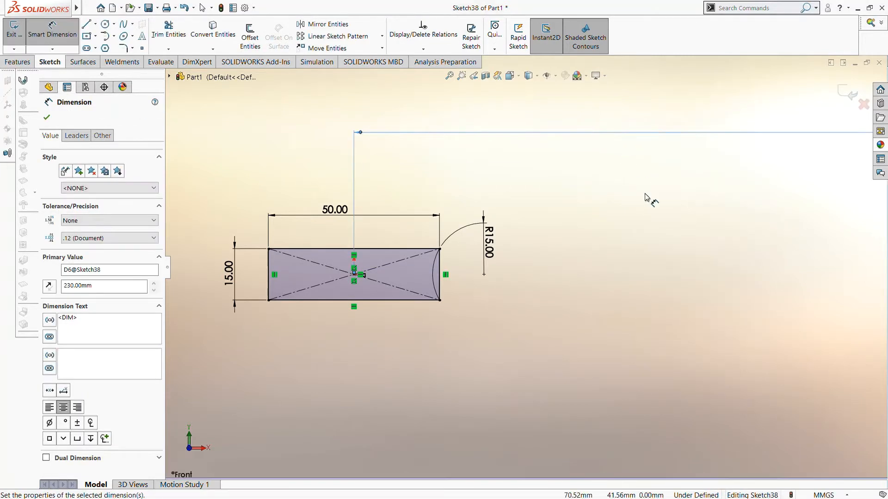
scroll(701, 258, "up", 4)
scroll(711, 253, "down", 1)
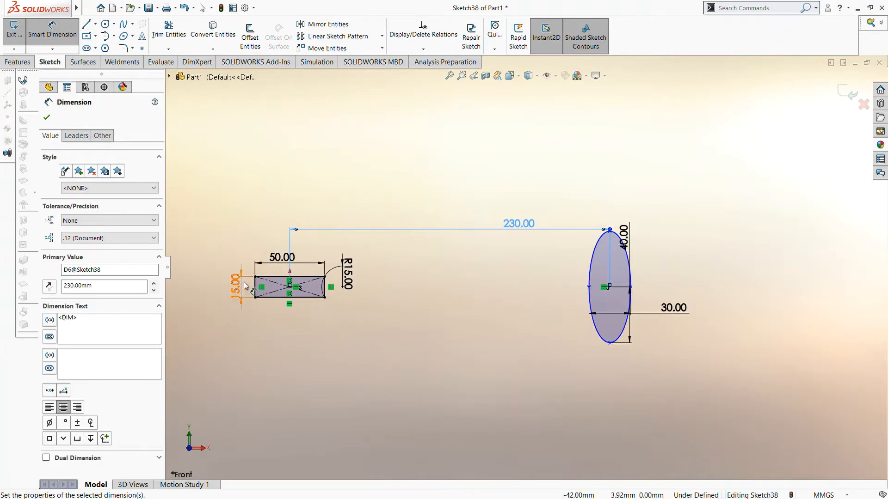
left_click(46, 116)
Step: Apply 5 mm sketch fillets to the rectangle's upper-left and lower-left corners
left_click(123, 47)
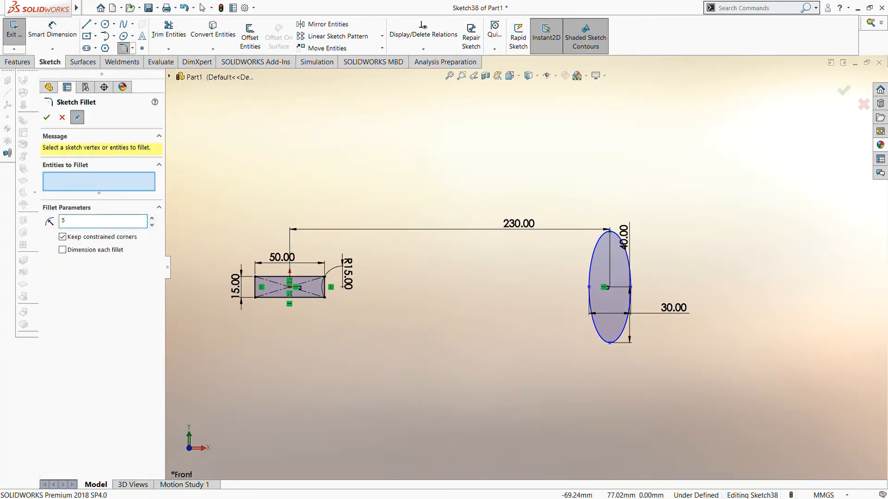
scroll(190, 346, "down", 2)
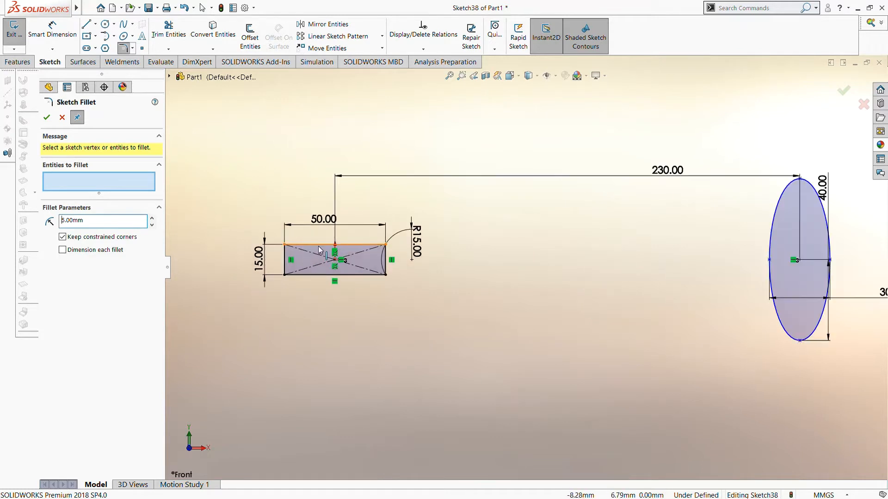
left_click(318, 245)
left_click(287, 274)
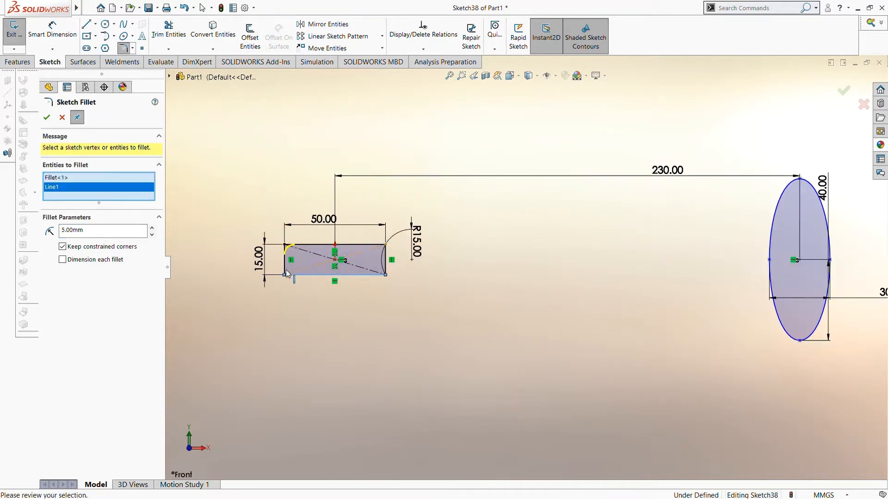
left_click(286, 270)
scroll(304, 270, "down", 3)
scroll(305, 269, "up", 2)
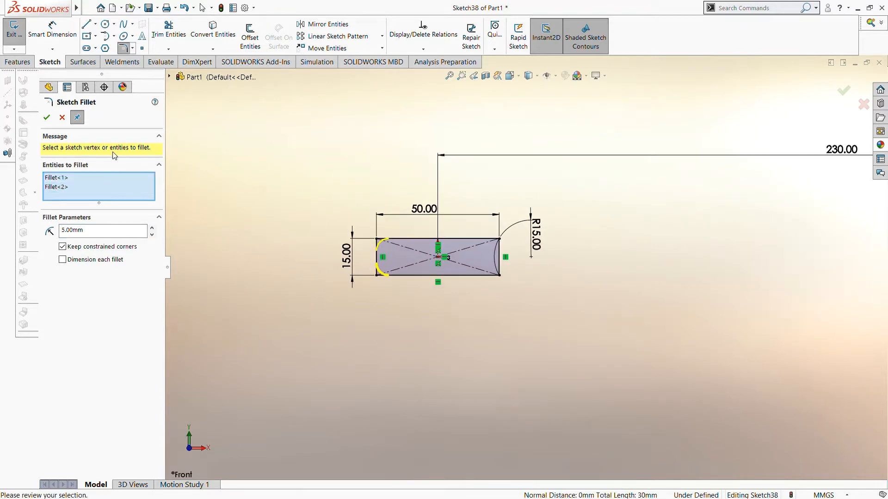
left_click(47, 119)
scroll(468, 262, "up", 2)
scroll(469, 262, "down", 4)
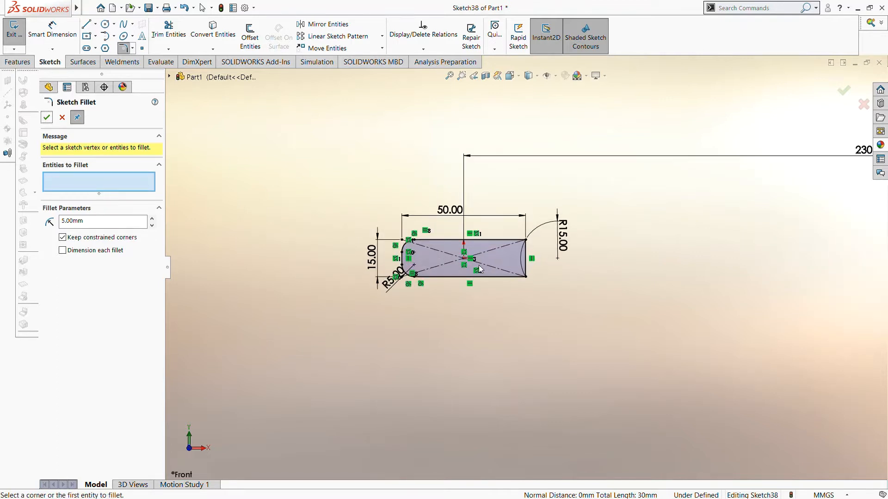
Step: Trim away the rectangle's right vertical edge so the inward arc closes that end of the profile
left_click(168, 32)
scroll(635, 284, "down", 4)
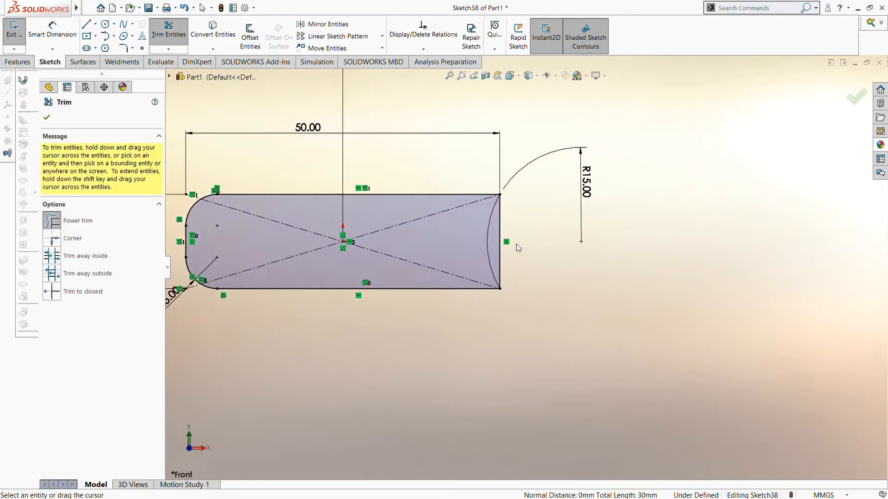
left_click(495, 246)
scroll(499, 247, "up", 4)
scroll(661, 245, "up", 3)
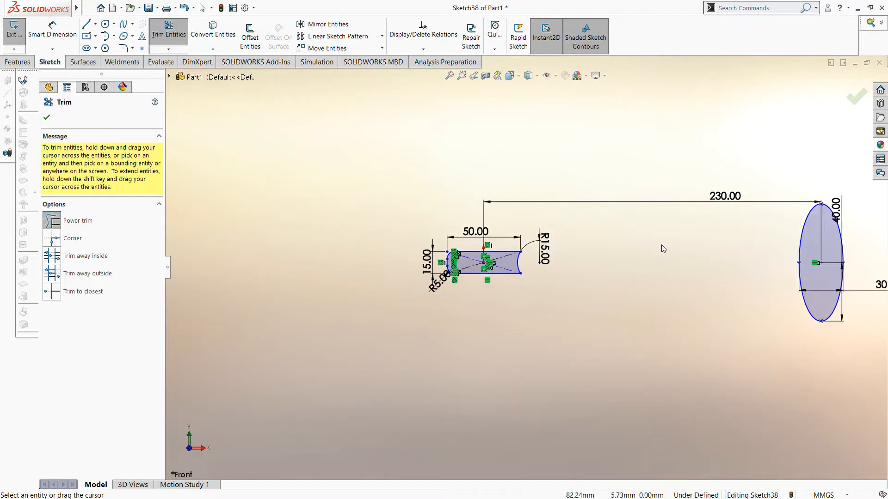
Step: Finish trimming and exit the Front Plane sketch with the rounded profile and ellipse
scroll(814, 273, "down", 1)
left_click(856, 96)
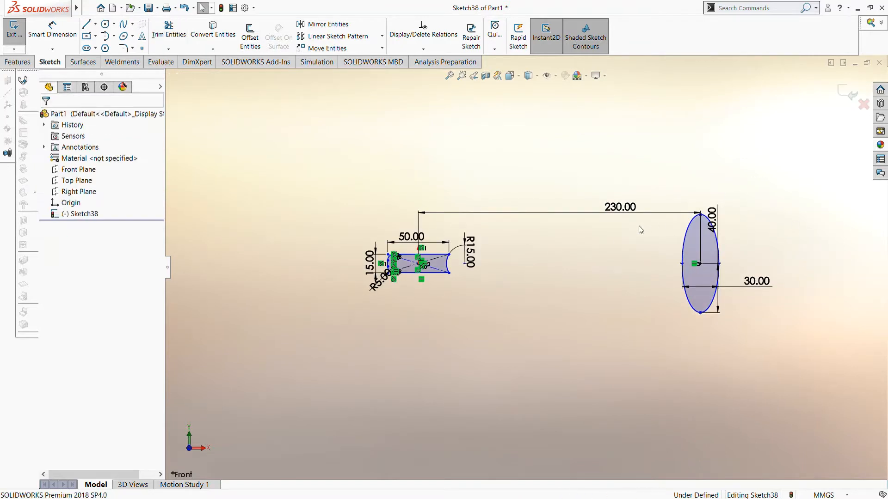
left_click(15, 35)
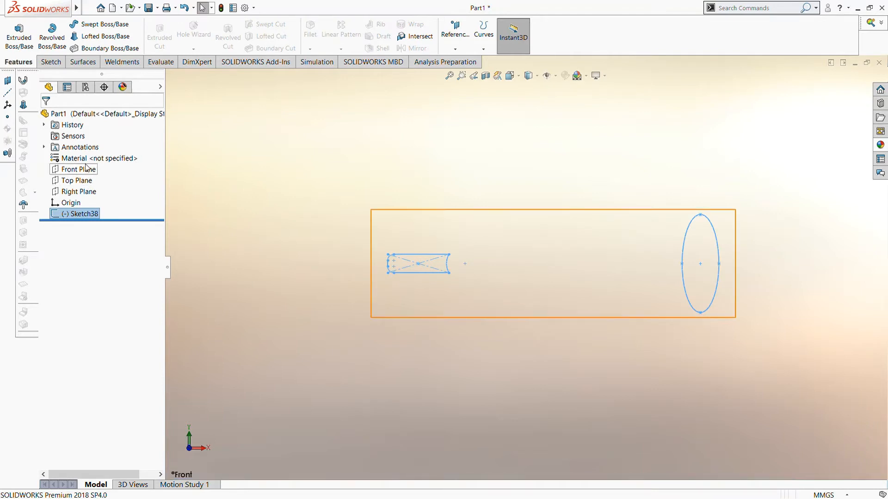
Step: Start a new sketch on the Top Plane and view it face-on
left_click(76, 181)
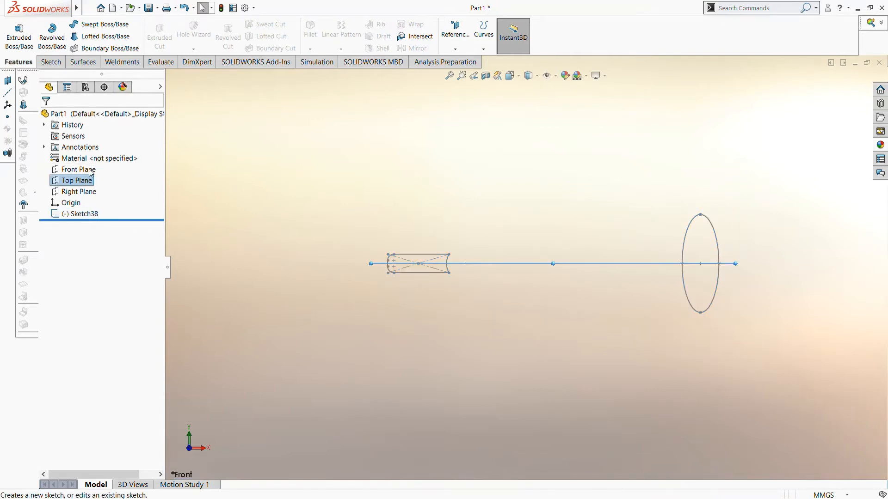
left_click(88, 185)
left_click(83, 225)
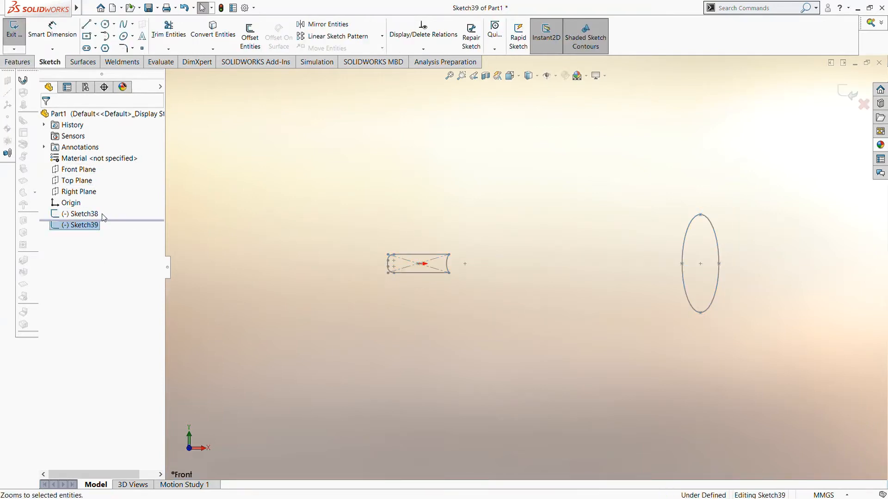
left_click(107, 212)
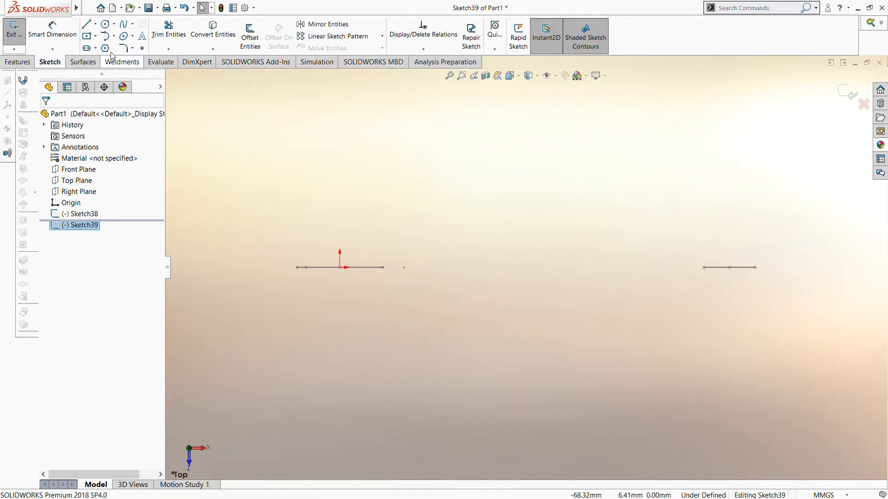
Step: Sketch the outer line chain from the profile's rounded end: about 27 mm vertically, sloping toward the ellipse, then down to the ellipse's far point
left_click(297, 267)
left_click(297, 221)
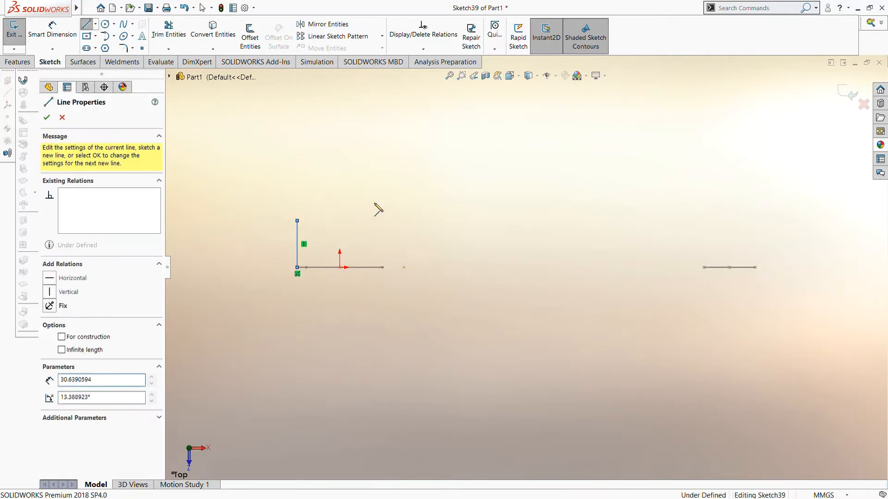
left_click(757, 165)
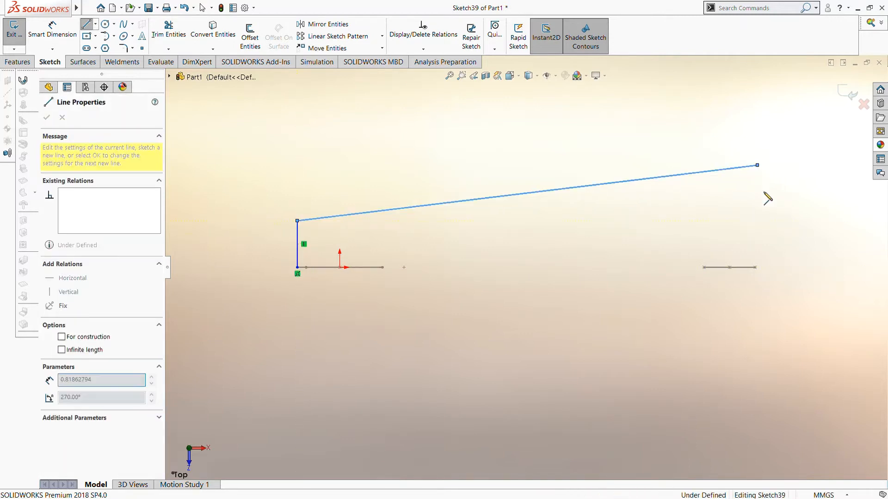
left_click(755, 267)
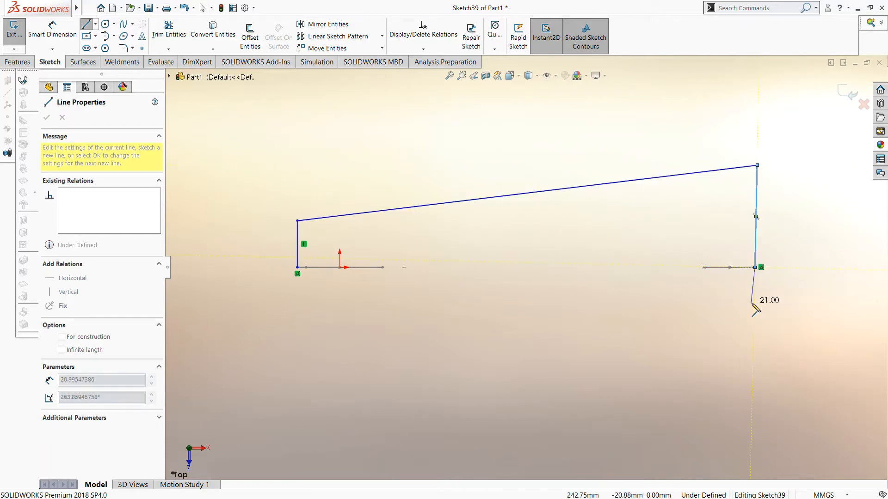
key("Escape")
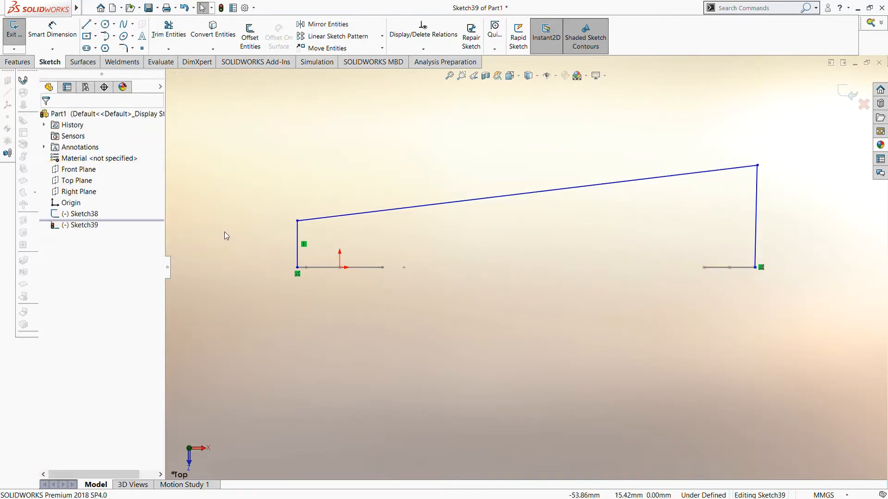
Step: Sketch the inner line chain from the profile's concave end: about 20 mm vertically, about 191 mm sloping, then down to the ellipse's near point
left_click(86, 27)
left_click(382, 268)
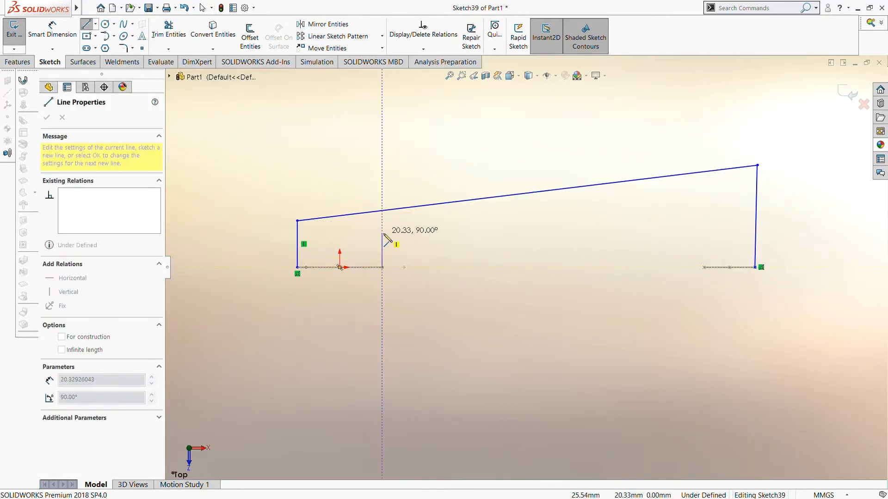
left_click(382, 232)
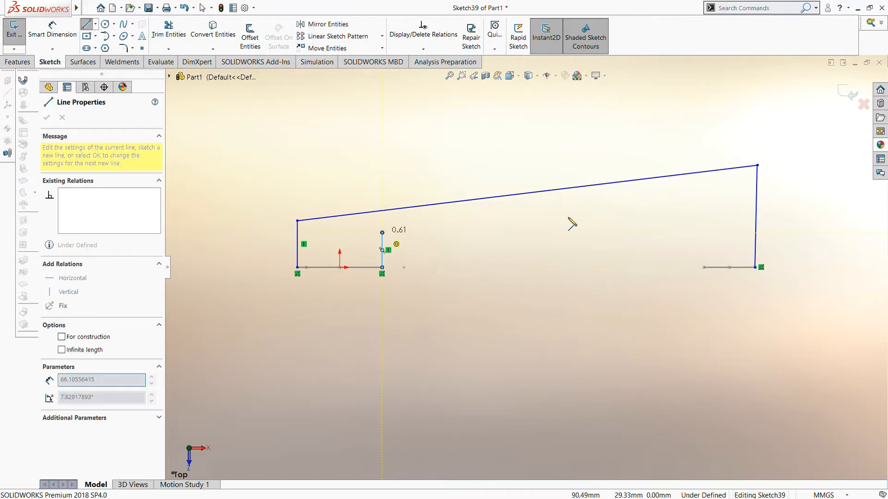
left_click(703, 191)
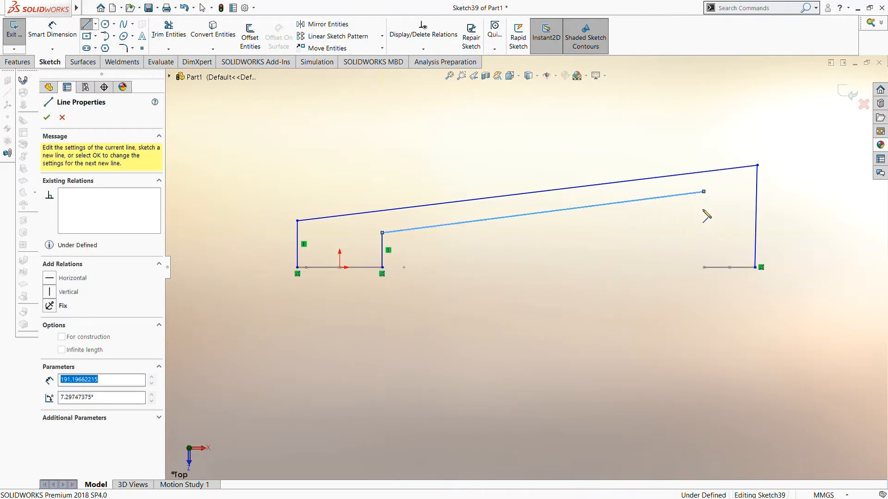
left_click(704, 267)
key("Escape")
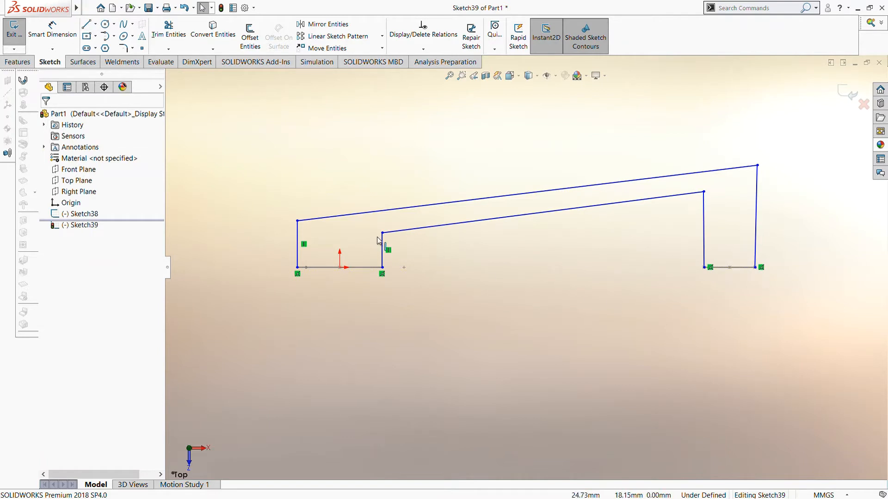
Step: Dimension the outer chain's vertical line at the profile's rounded end as 15 mm
left_click(38, 29)
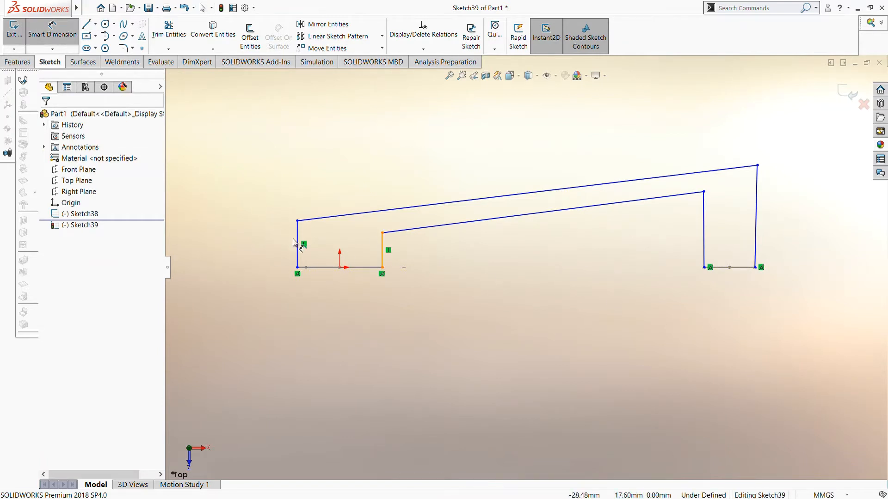
left_click(282, 250)
left_click(276, 250)
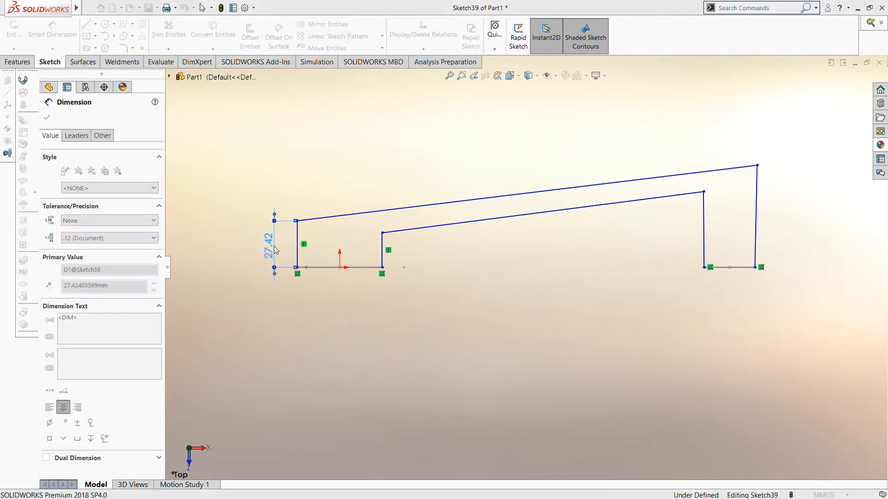
type("15")
key("Return")
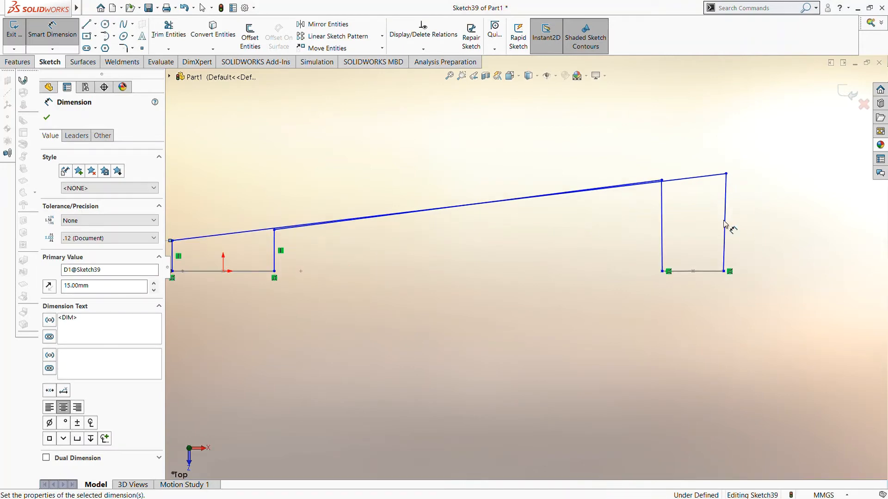
Step: Dimension the height of the outer chain's line at the ellipse's far point as 40 mm
left_click(726, 222)
left_click(761, 217)
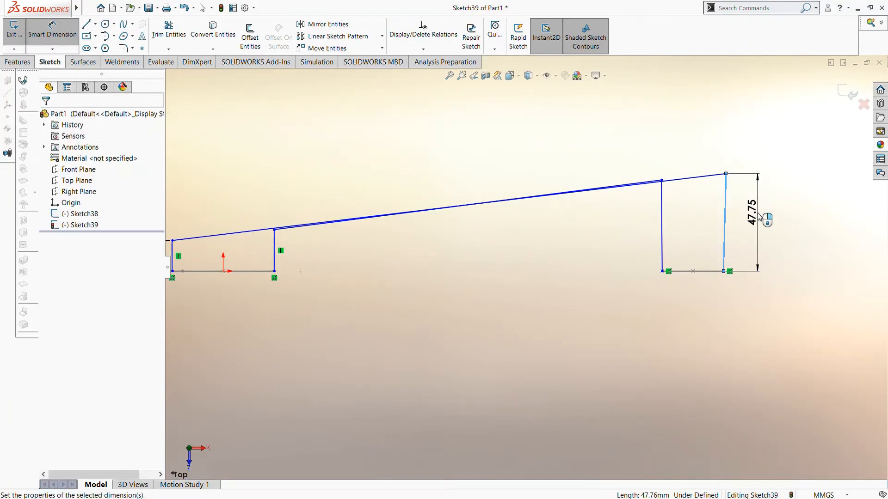
type("40")
key("Return")
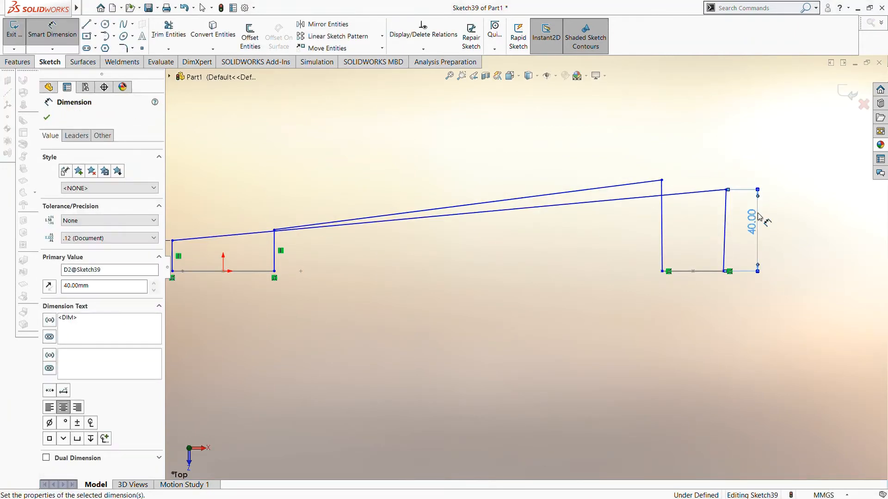
Step: Dimension the height of the inner chain's line at the ellipse's near point as 30 mm
left_click(662, 226)
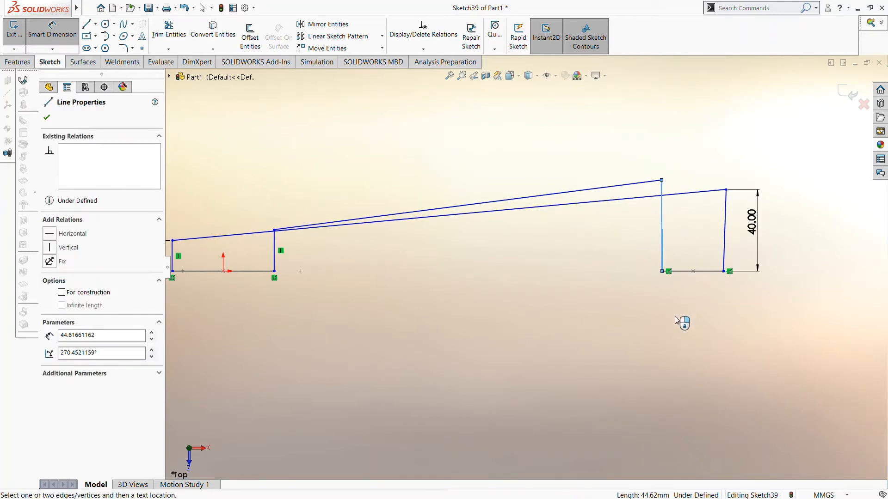
left_click(811, 255)
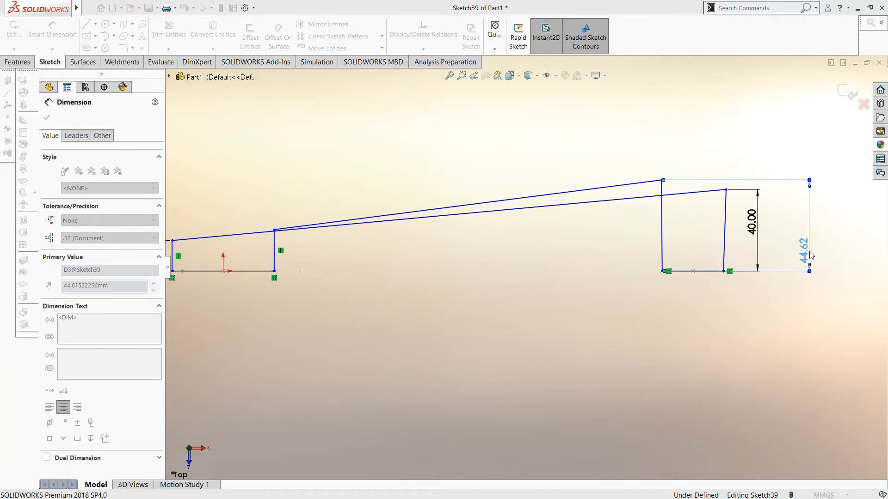
type("30")
key("Return")
Step: Dimension the inner chain's short vertical line at the profile's concave end as 13 mm
scroll(416, 236, "down", 1)
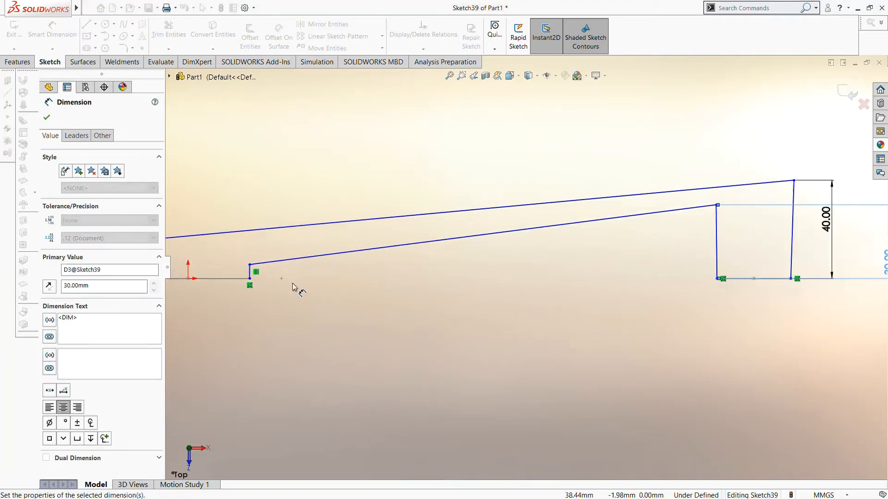
scroll(287, 280, "down", 1)
left_click(252, 269)
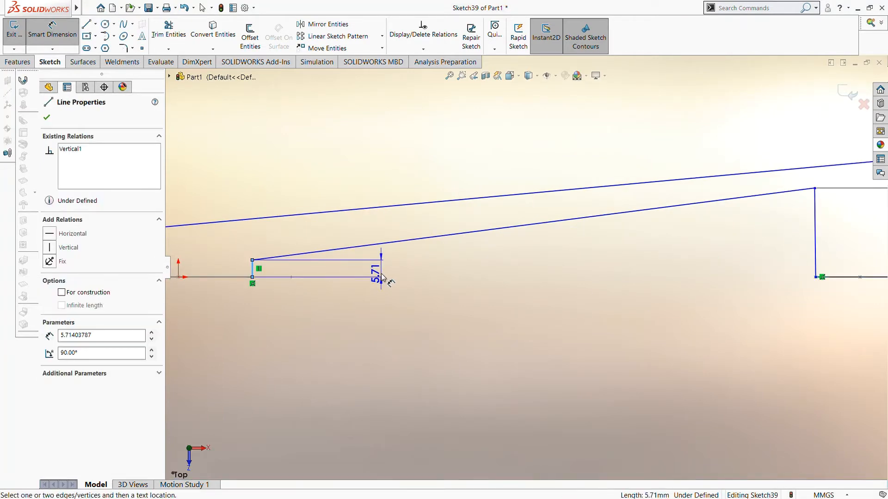
left_click(381, 277)
type("13")
key("Return")
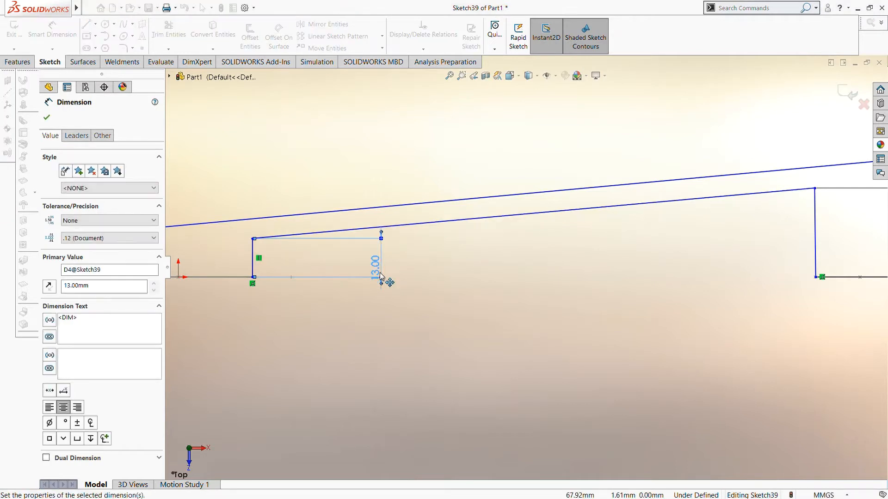
Step: Apply 5 mm sketch fillets to the outer and inner chains' corners at the rounded profile's end
scroll(519, 259, "up", 3)
scroll(410, 255, "down", 1)
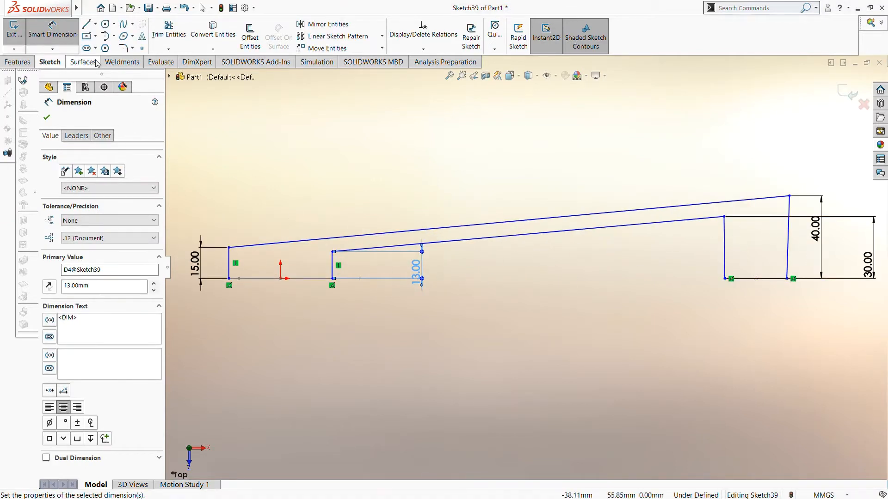
left_click(122, 48)
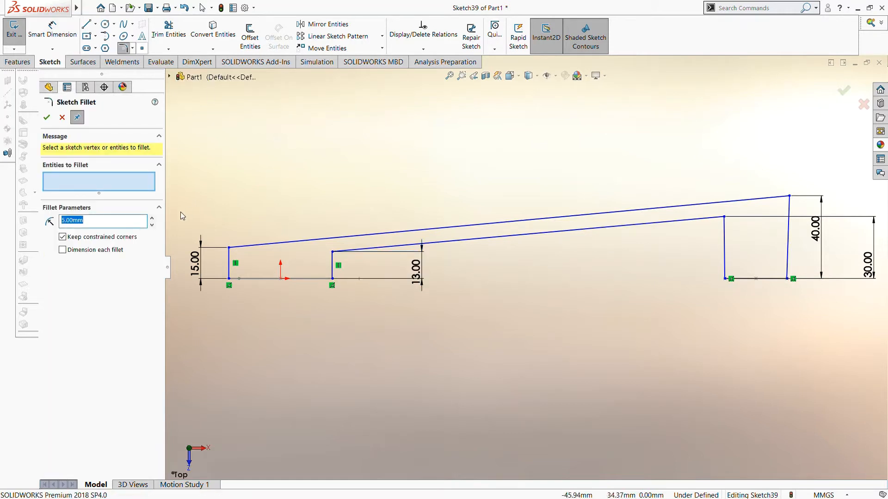
left_click(248, 248)
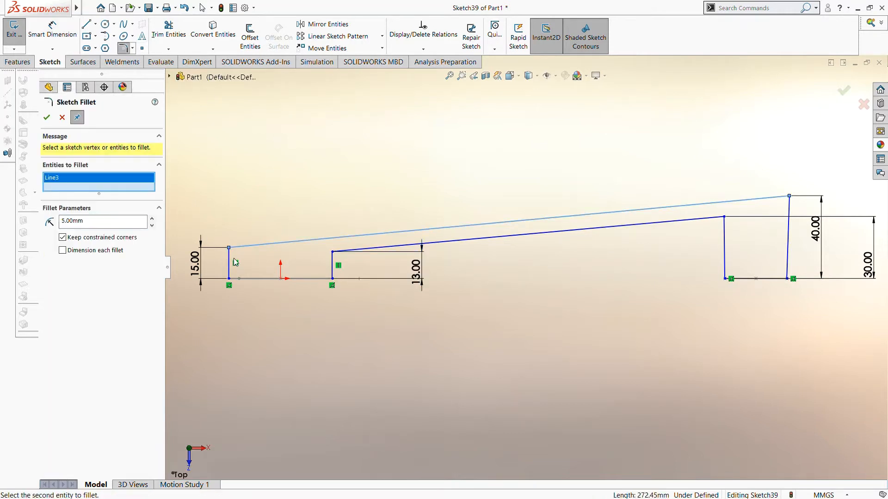
left_click(231, 263)
left_click(356, 250)
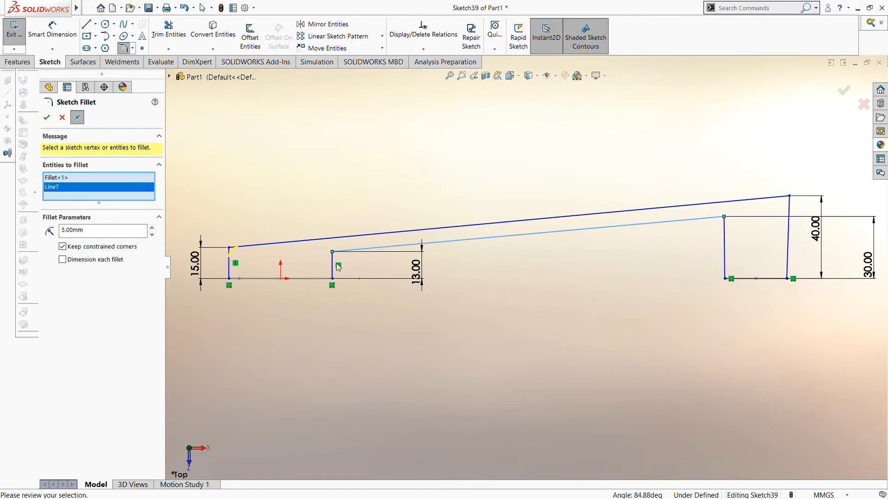
left_click(334, 267)
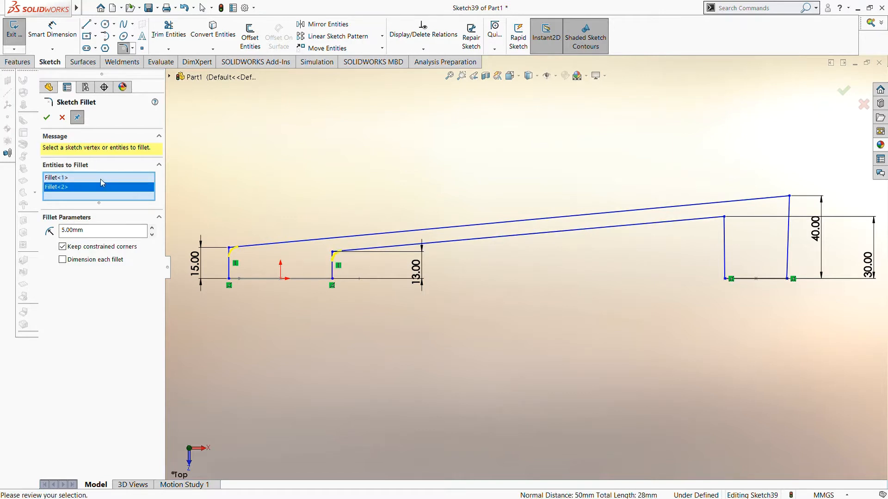
left_click(48, 118)
Step: Apply 25 mm sketch fillets to the inner and outer chains' corners at the ellipse end
scroll(820, 211, "down", 1)
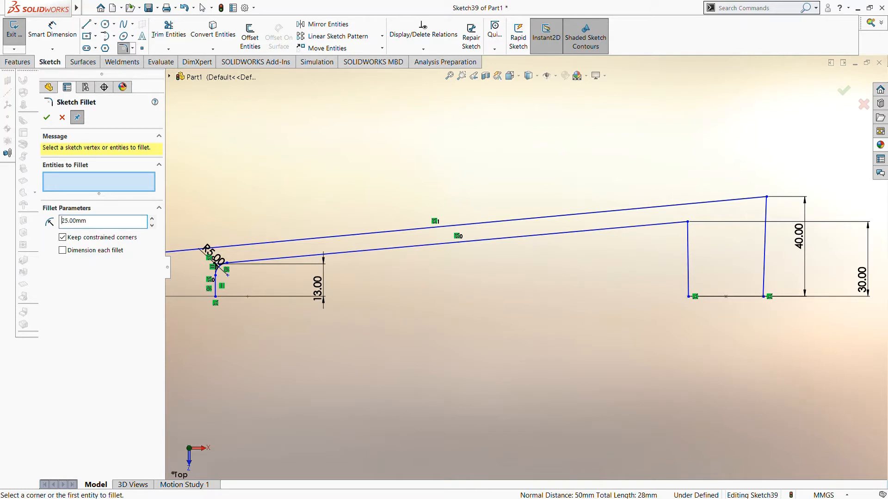
scroll(345, 266, "down", 1)
scroll(368, 265, "up", 1)
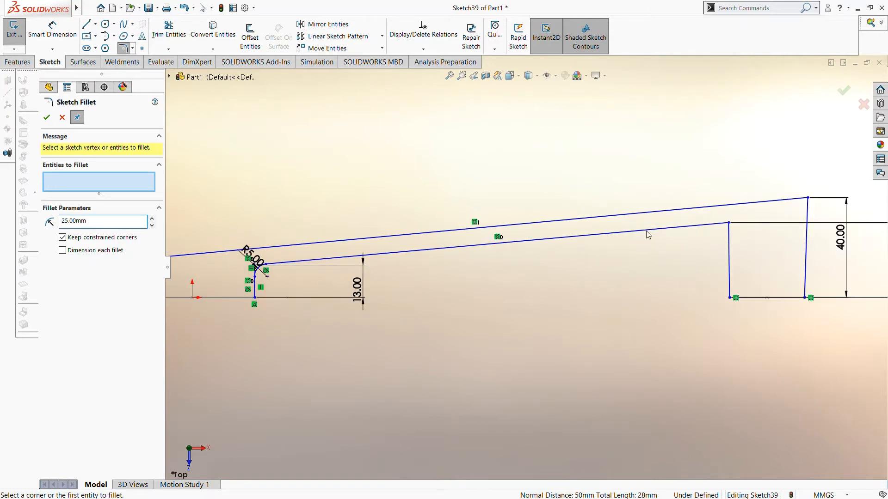
left_click(653, 230)
left_click(729, 248)
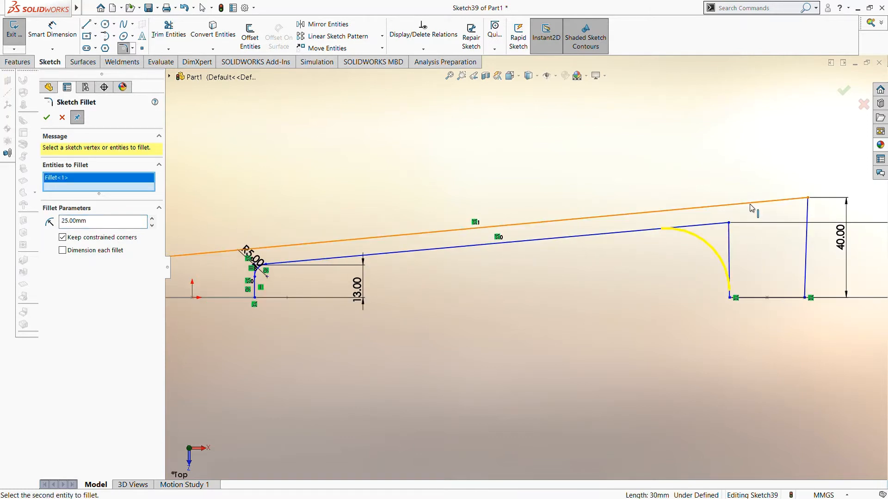
left_click(46, 117)
scroll(480, 182, "up", 3)
scroll(329, 253, "down", 1)
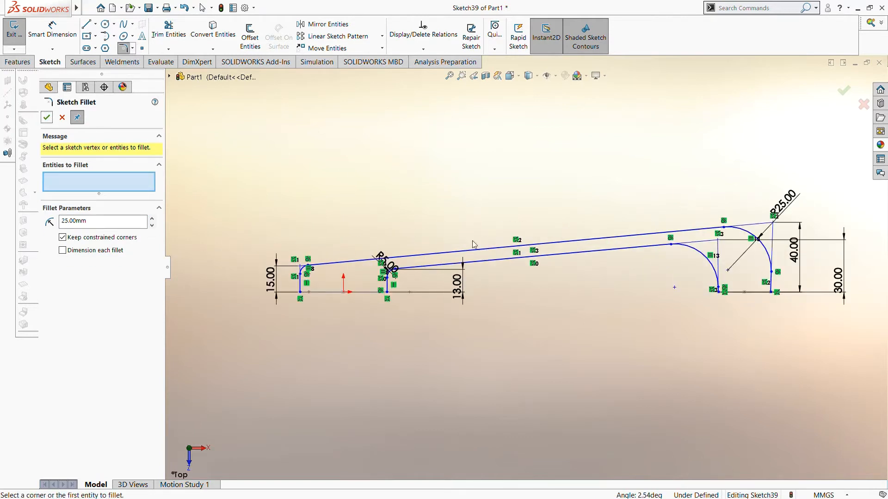
scroll(506, 241, "down", 1)
scroll(557, 283, "up", 1)
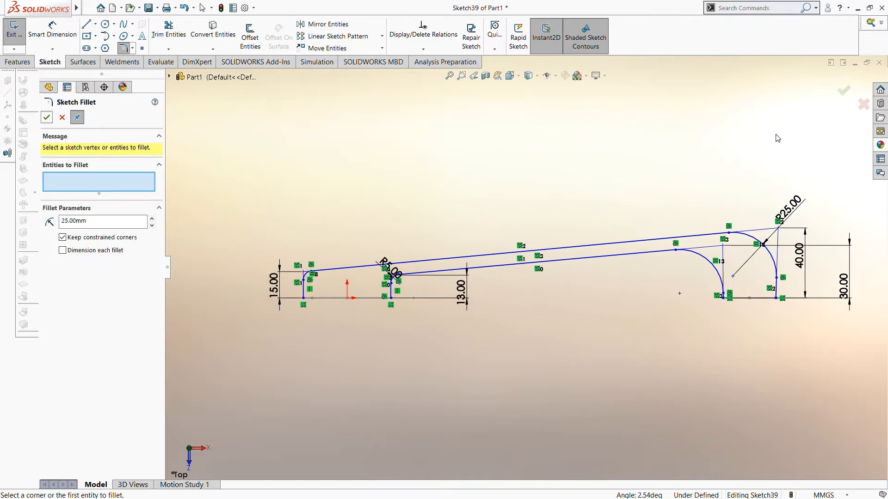
Step: Close the Sketch Fillet command and exit the Top Plane sketch
left_click(838, 91)
mouse_move(774, 187)
middle_mouse_down()
mouse_move(758, 202)
mouse_move(764, 207)
middle_mouse_up()
left_click(846, 99)
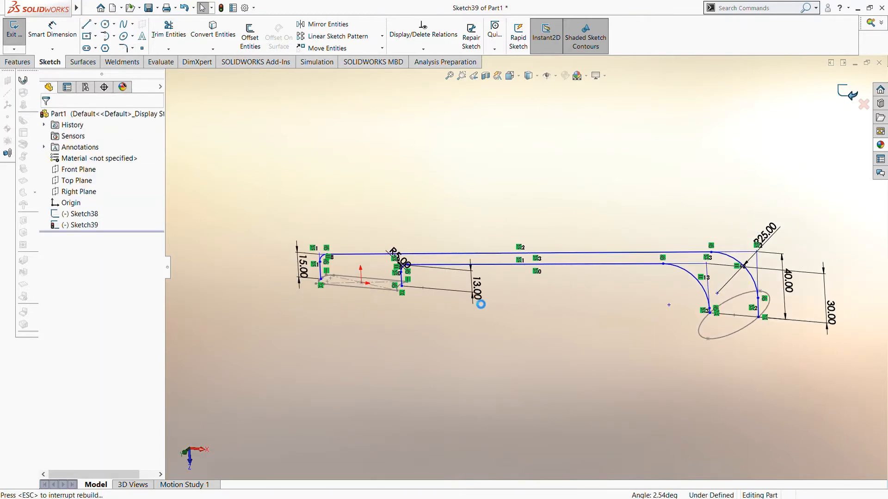
scroll(382, 300, "up", 1)
scroll(384, 298, "down", 9)
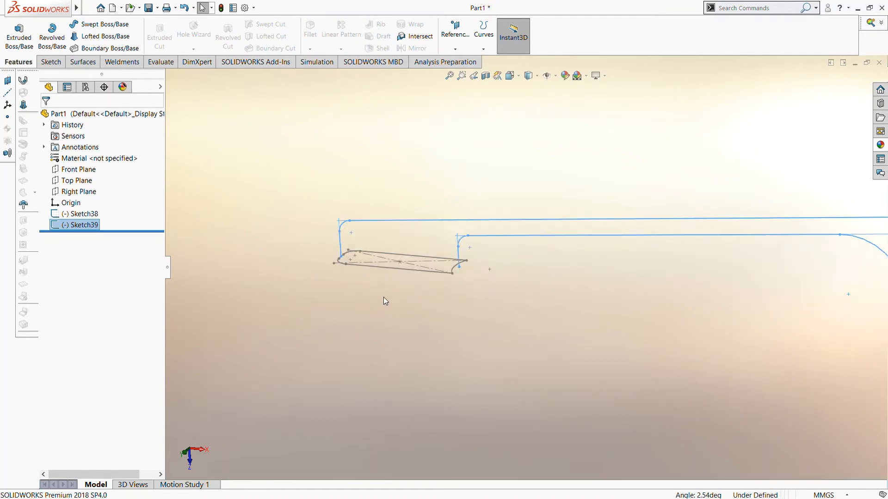
Step: Edit the guide path sketch, add a Pierce relation between the inner path's endpoint and the profile's concave arc, and exit the sketch
scroll(341, 248, "up", 2)
scroll(601, 281, "up", 3)
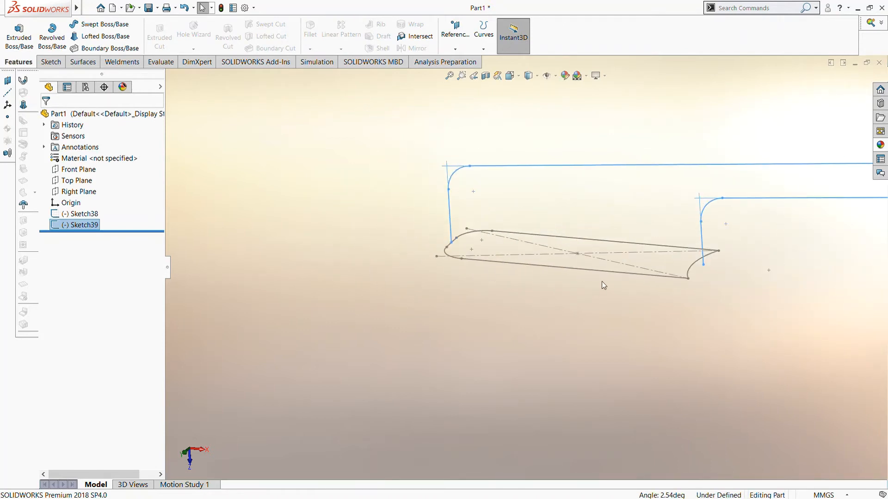
scroll(686, 301, "down", 1)
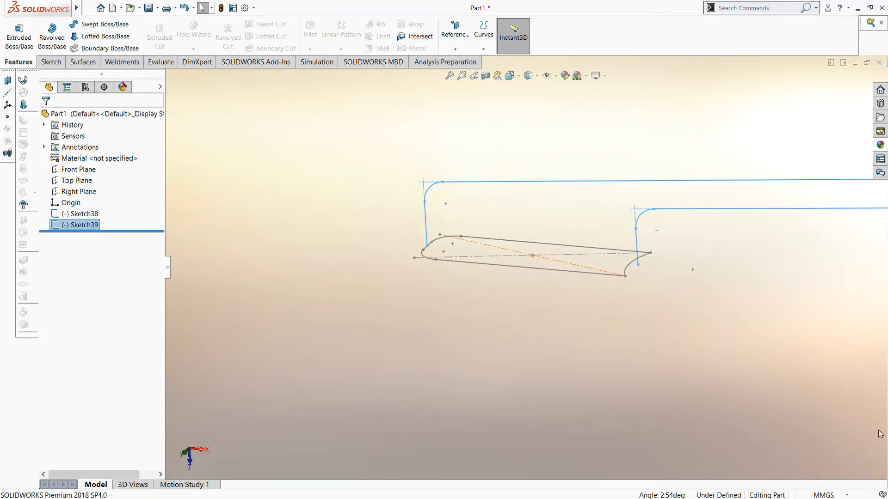
scroll(662, 281, "down", 3)
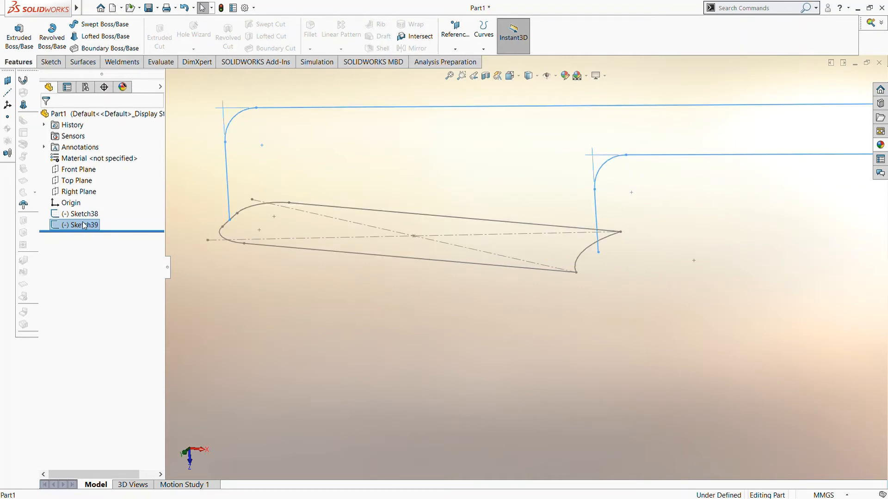
left_click(88, 202)
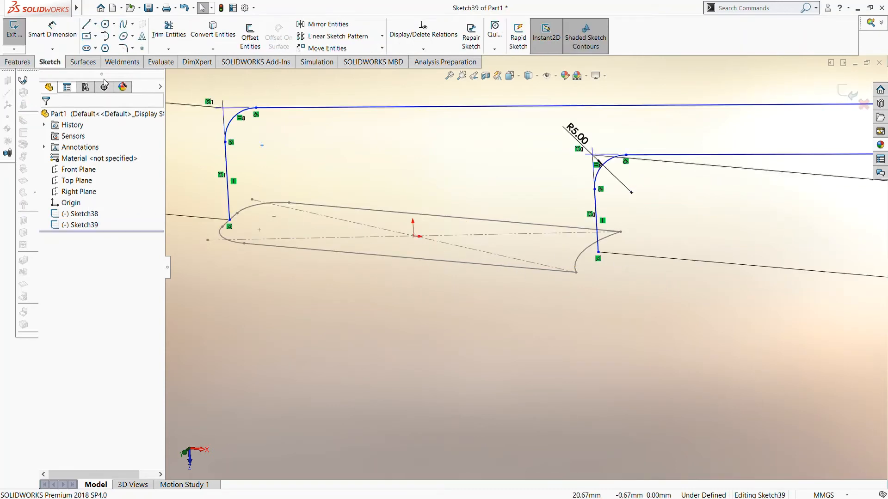
left_click(421, 49)
left_click(424, 72)
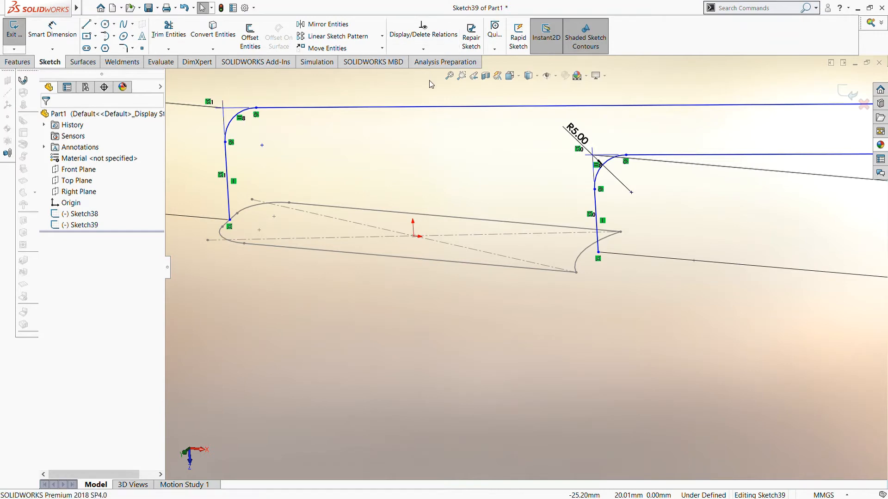
left_click(596, 254)
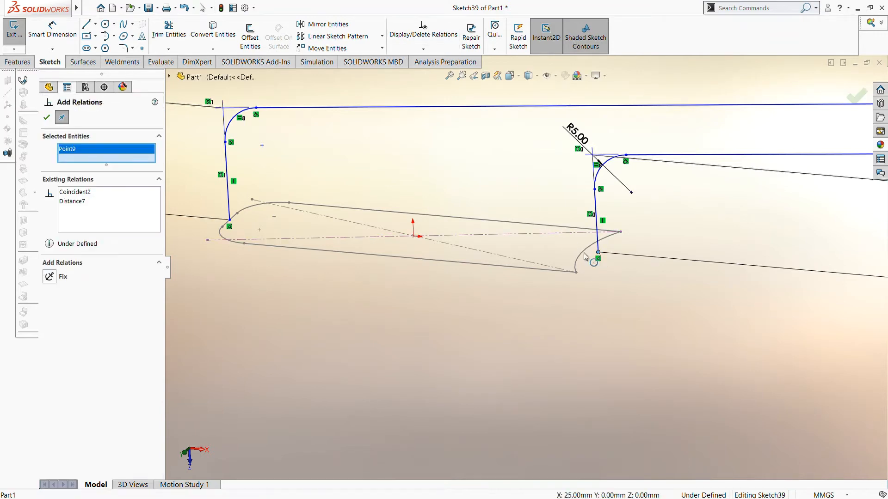
left_click(583, 254)
left_click(49, 314)
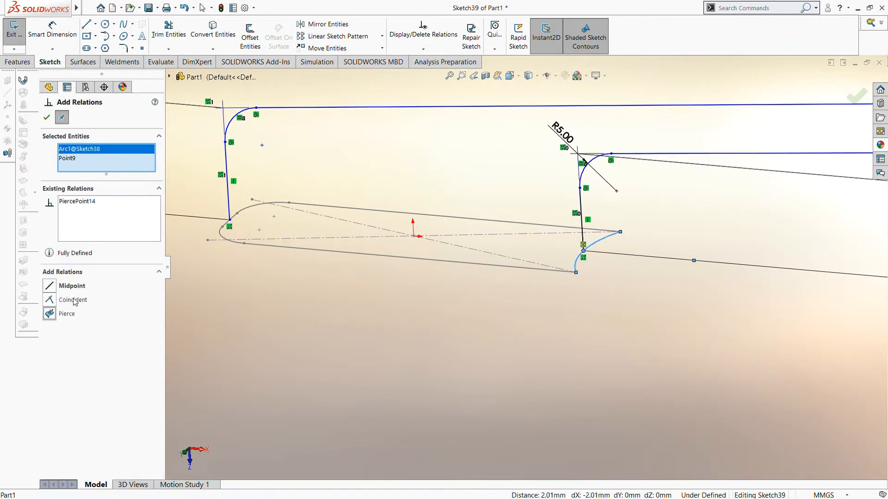
left_click(46, 117)
scroll(613, 265, "up", 6)
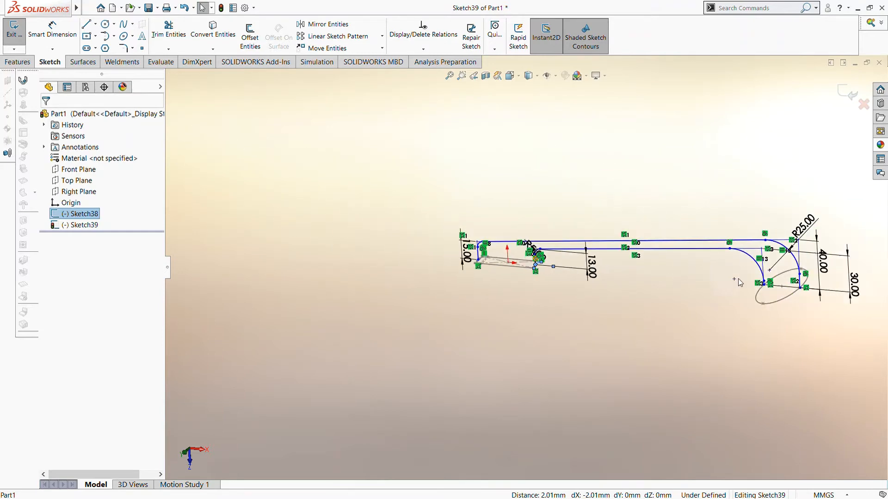
scroll(785, 275, "down", 4)
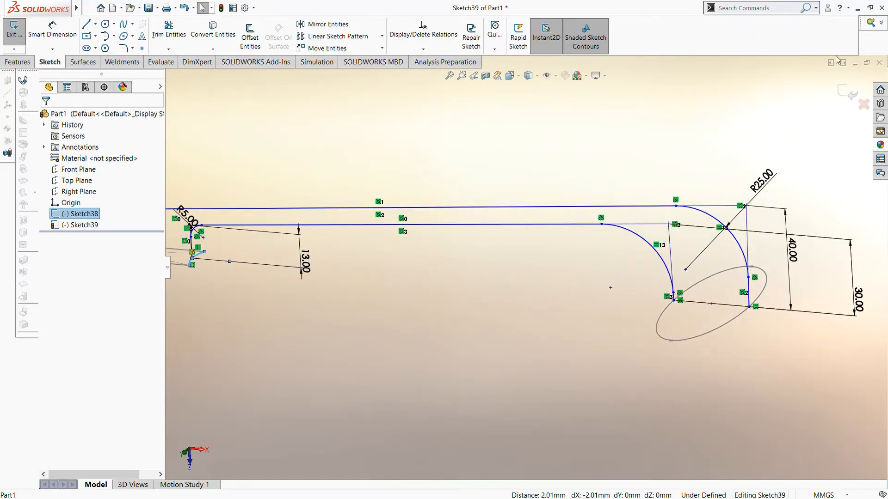
left_click(847, 94)
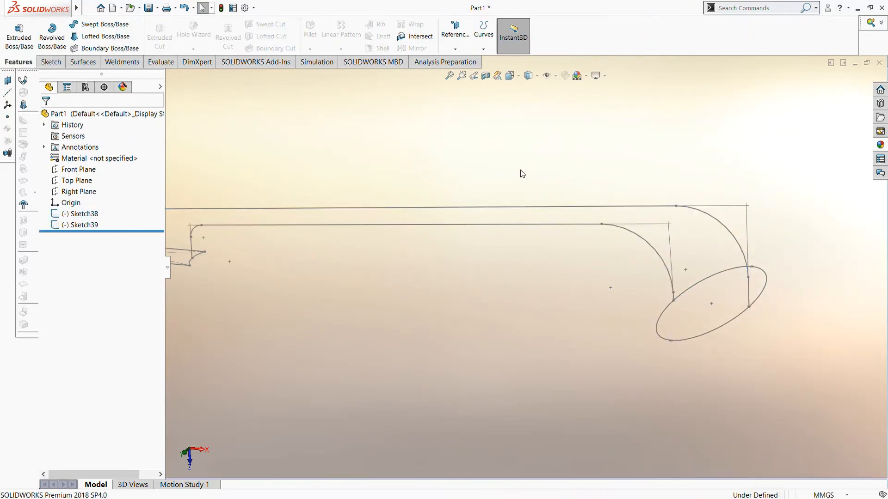
Step: Start a Lofted Boss/Base with the rounded profile's closed loop and the ellipse's closed loop as profiles
scroll(405, 287, "up", 2)
mouse_move(202, 292)
middle_mouse_down()
mouse_move(313, 280)
mouse_move(352, 287)
middle_mouse_up()
left_click(92, 37)
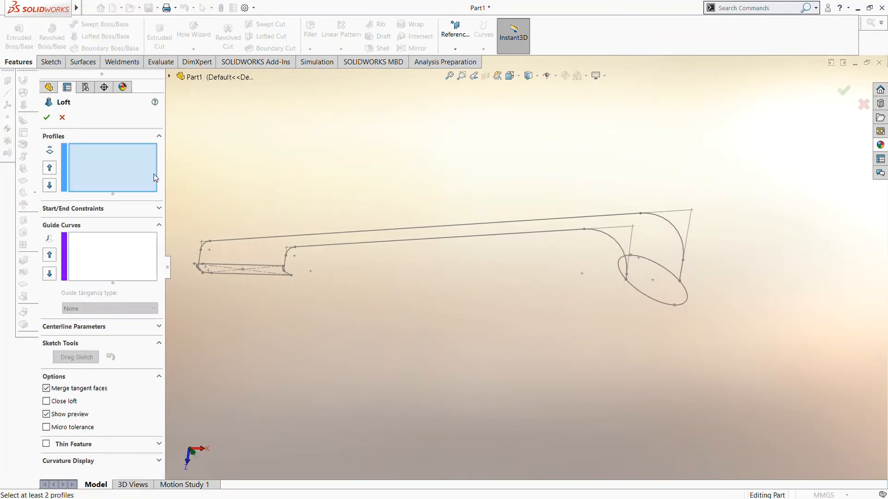
scroll(233, 269, "down", 2)
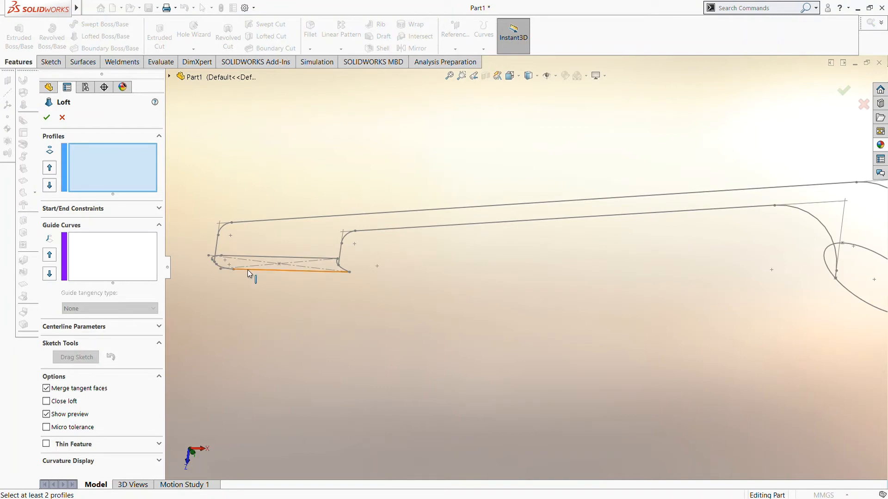
left_click(250, 272)
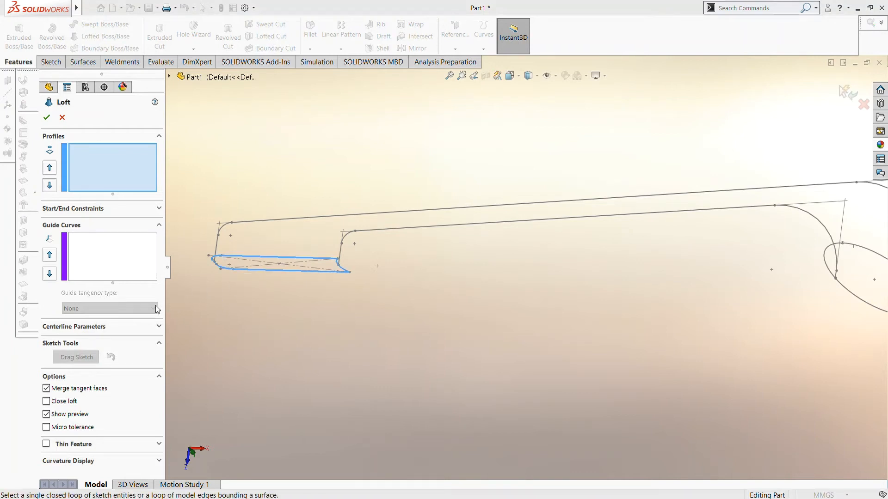
right_click(233, 297)
scroll(759, 249, "up", 3)
scroll(790, 268, "down", 1)
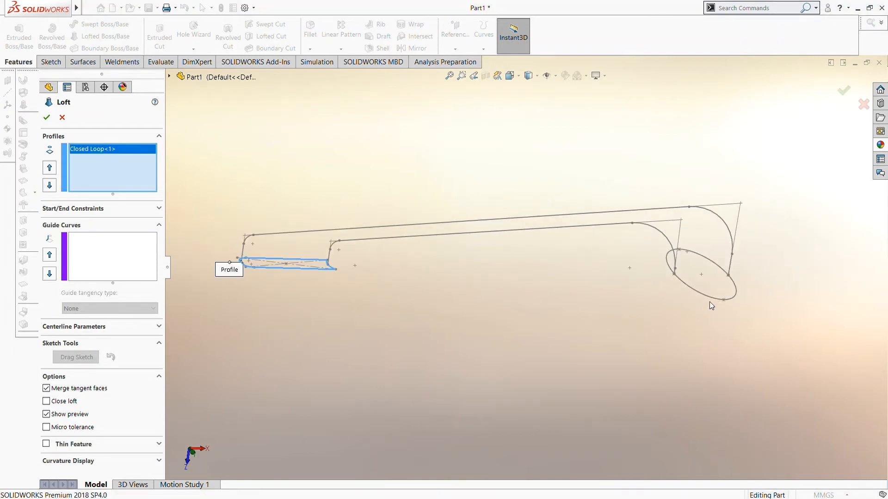
left_click(701, 297)
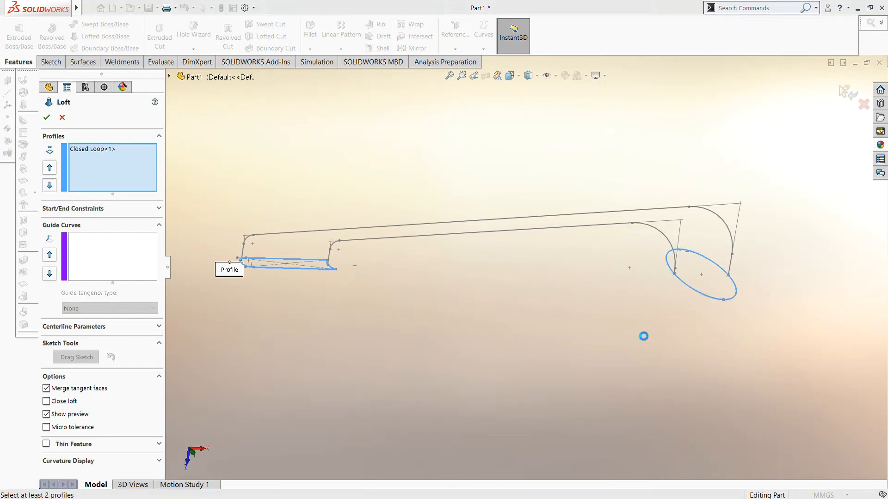
Step: Add the outer and inner filleted paths as open-loop guide curves with To Next Guide influence and create the loft
scroll(326, 314, "down", 1)
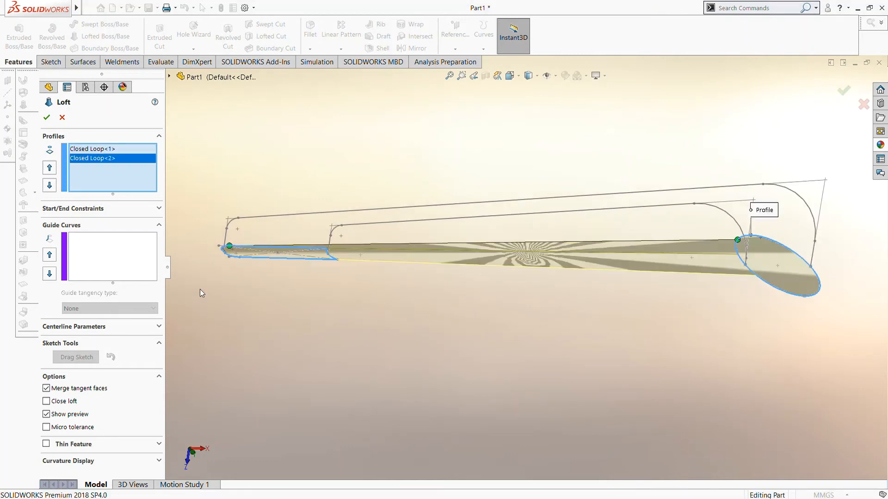
left_click(284, 217)
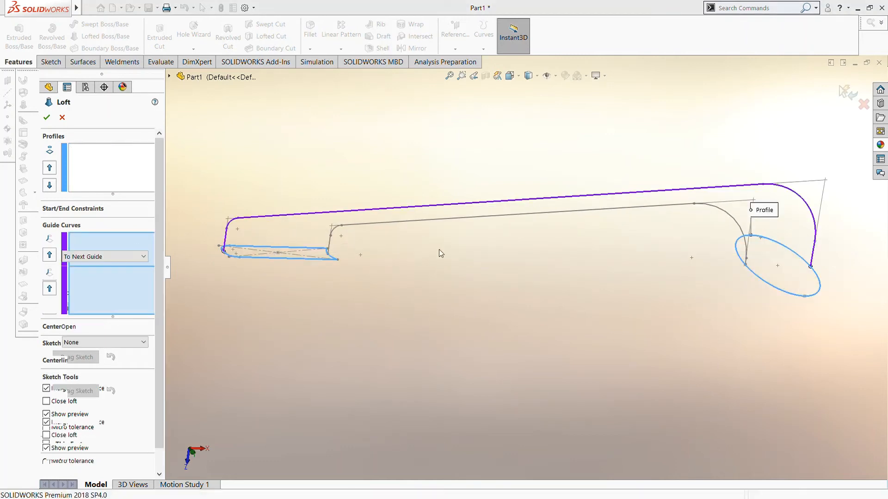
scroll(399, 250, "down", 2)
scroll(387, 230, "up", 3)
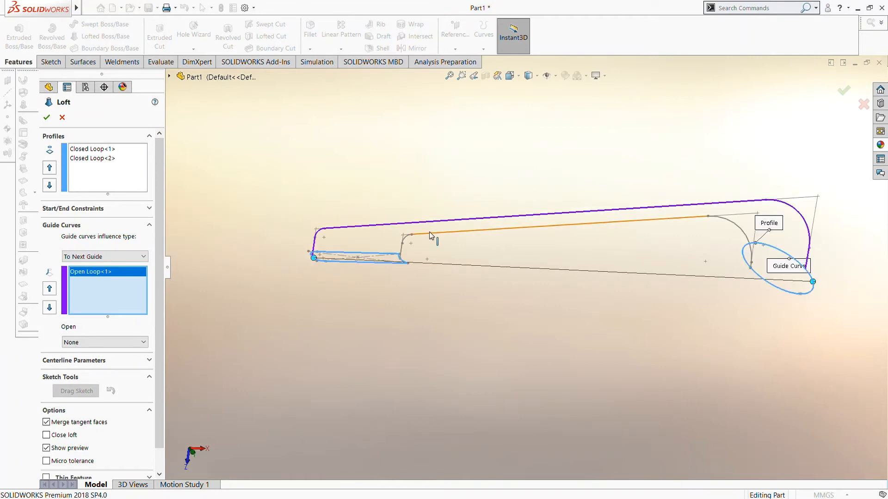
left_click(429, 233)
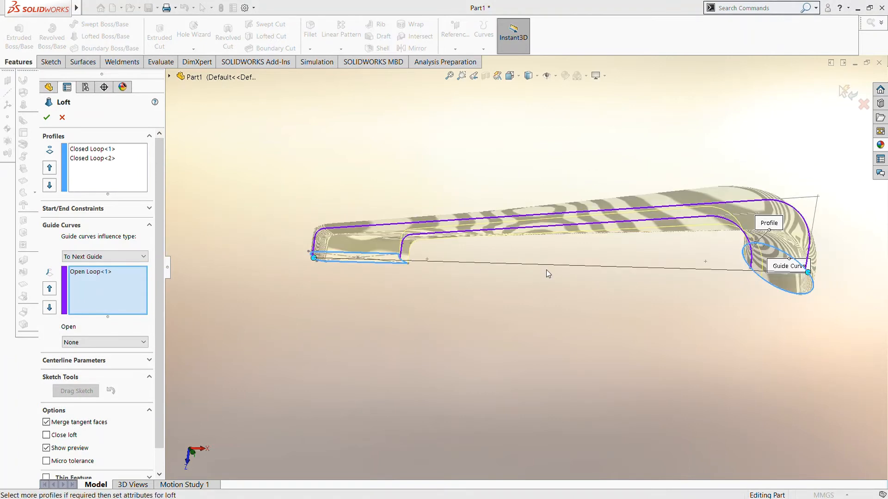
middle_click_drag(533, 317, 592, 194)
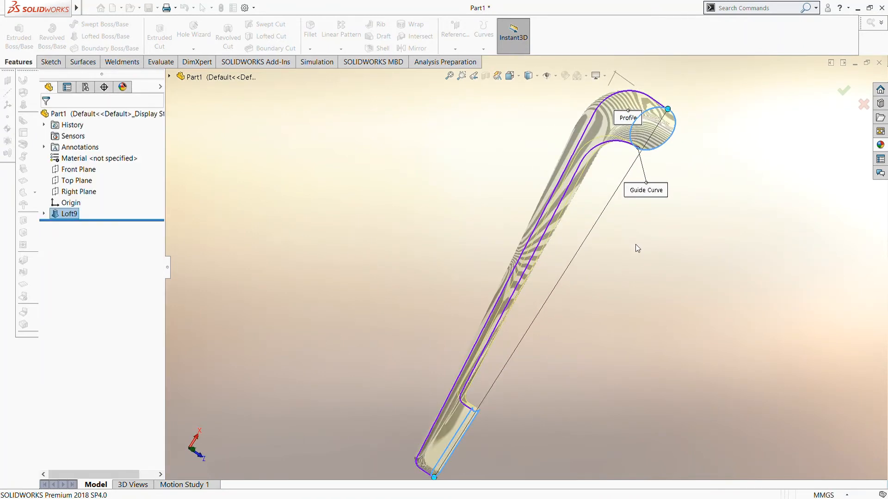
Step: On the loft's elliptical end face, sketch a circle of about 4.9 mm radius at the origin and one of about 7.5 mm at the ellipse's centre
mouse_move(635, 244)
middle_mouse_down()
mouse_move(616, 241)
mouse_move(633, 314)
mouse_move(661, 277)
mouse_move(723, 254)
mouse_move(608, 325)
mouse_move(454, 314)
mouse_move(470, 297)
mouse_move(503, 136)
middle_mouse_up()
left_click(504, 136)
left_click(530, 119)
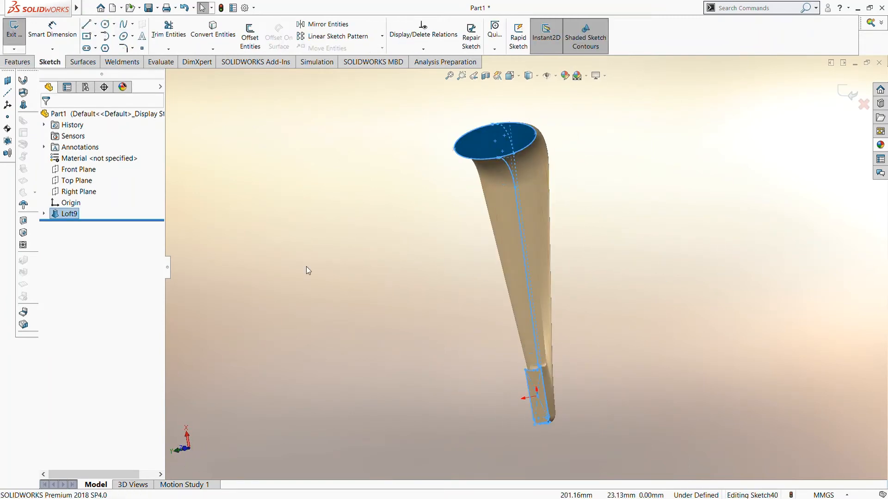
left_click(95, 225)
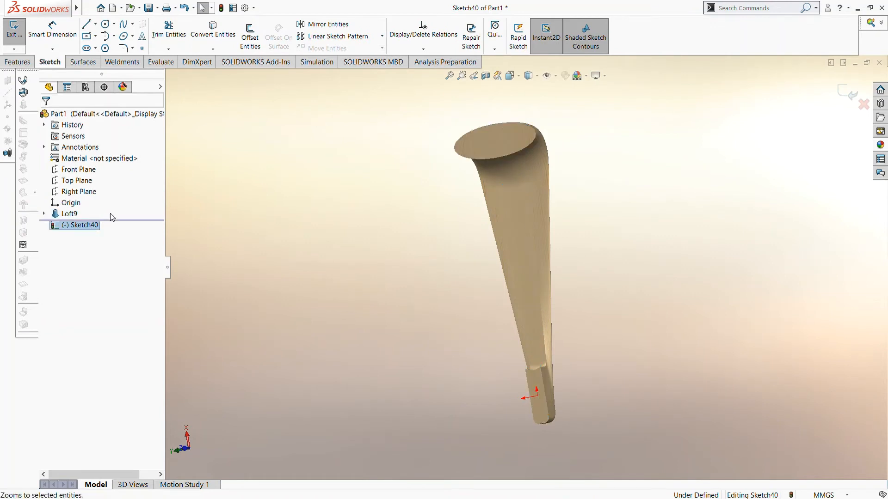
left_click(110, 216)
left_click(105, 24)
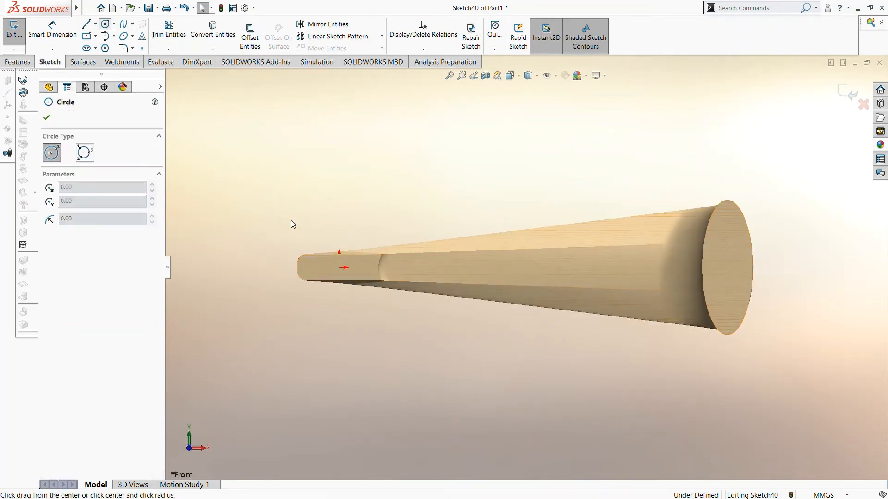
left_click(340, 267)
left_click(350, 268)
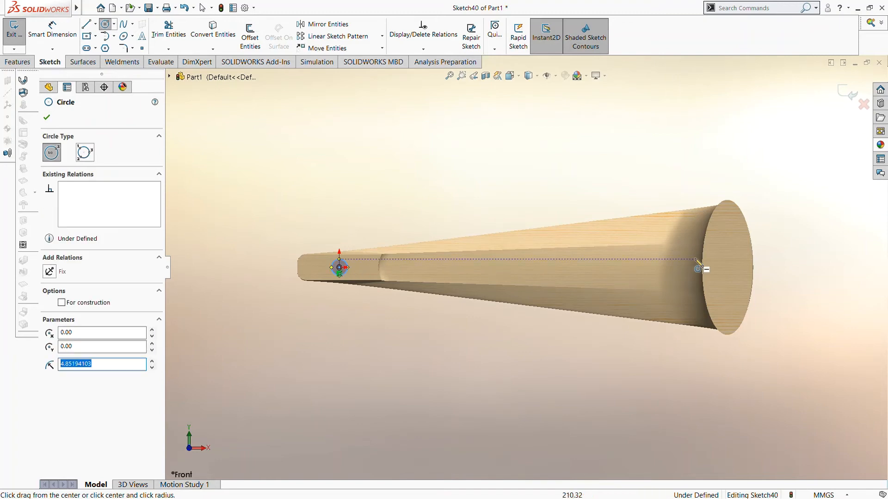
left_click(727, 267)
left_click(735, 277)
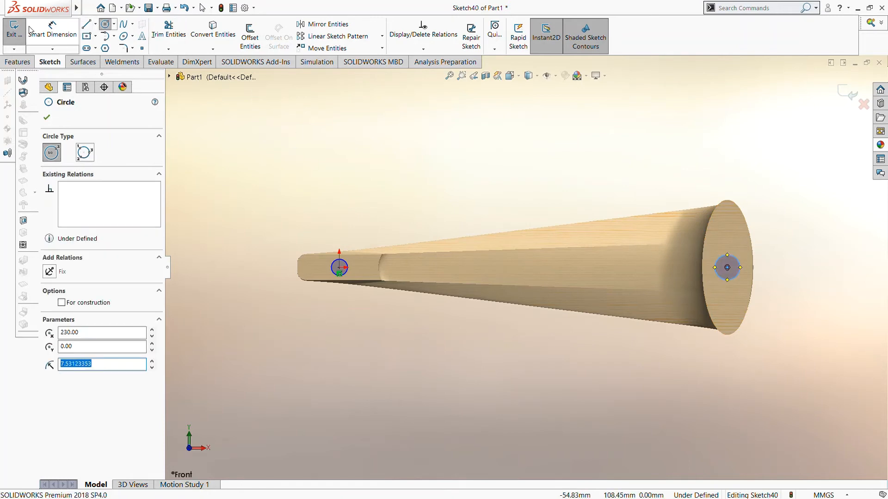
Step: Dimension both circles with a 10 mm diameter and exit the sketch
left_click(52, 30)
left_click(360, 238)
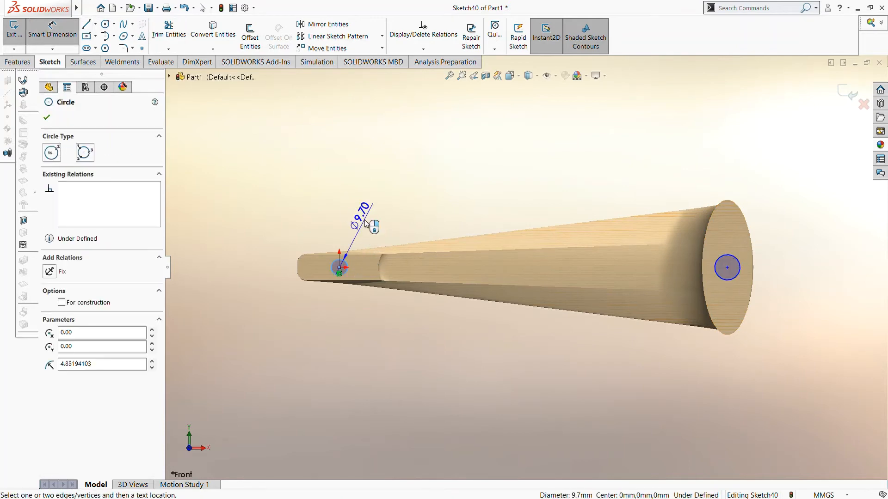
left_click(364, 217)
type("10")
key("Return")
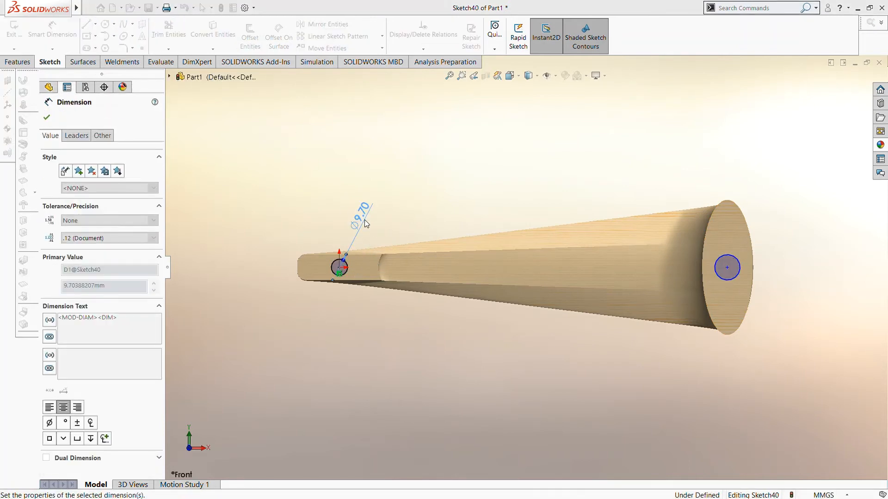
left_click(737, 257)
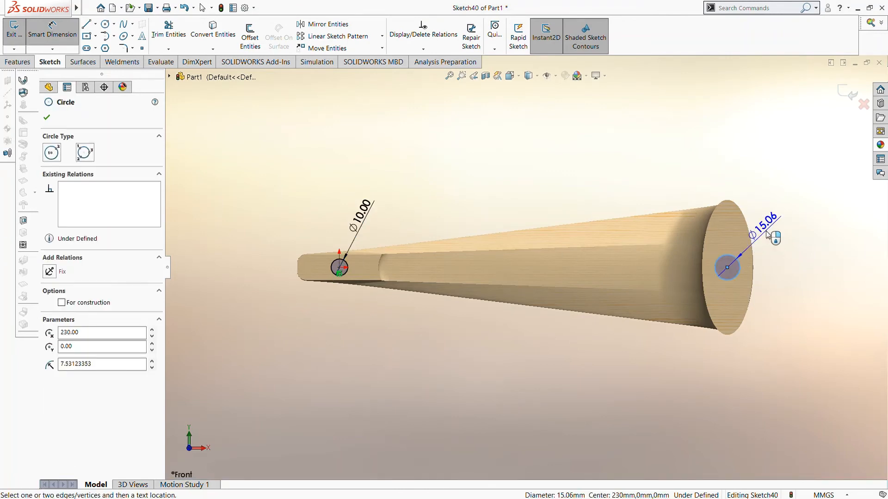
left_click(771, 237)
type("10")
key("Return")
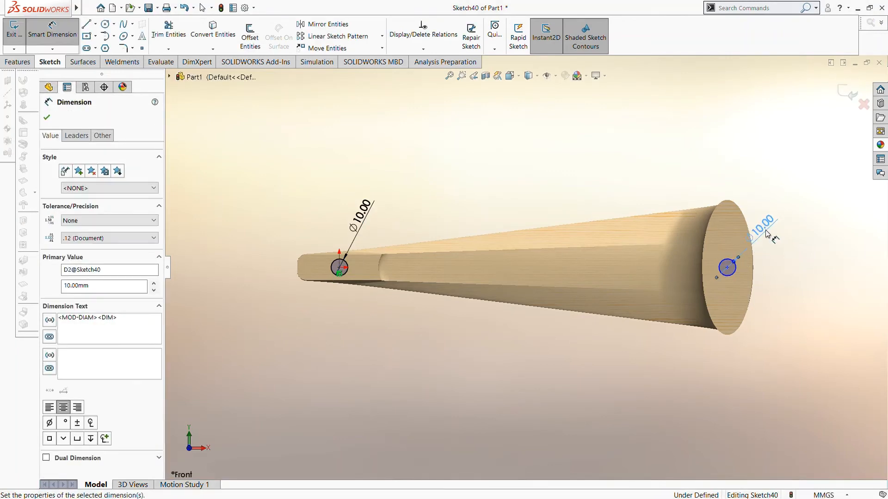
left_click(850, 94)
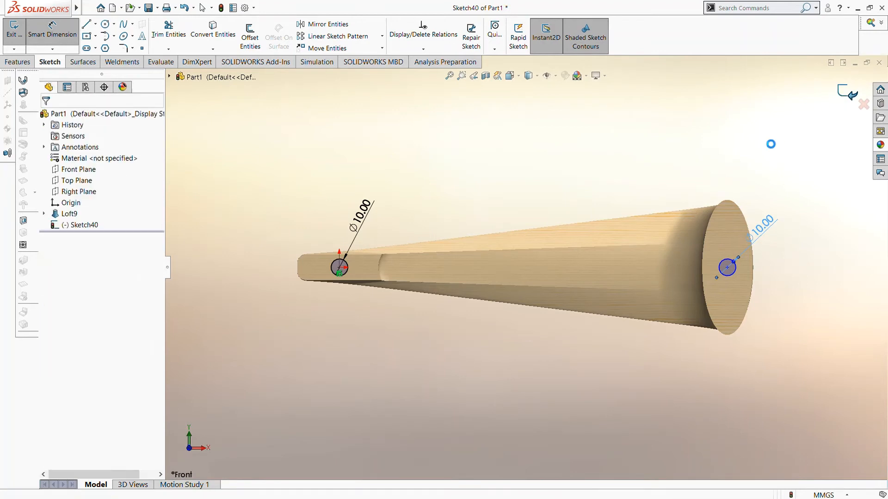
Step: Cut-extrude the two circles as blind holes 7 mm deep from the sketch plane
middle_click_drag(664, 157, 664, 186)
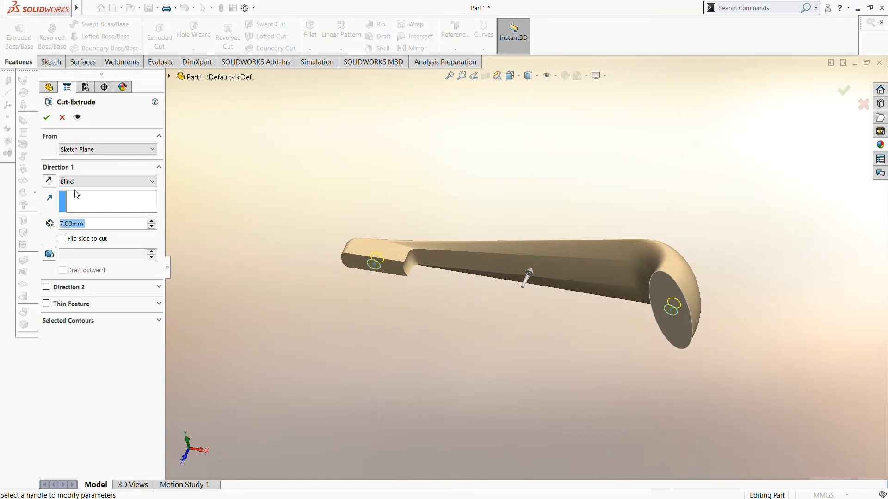
left_click(46, 120)
middle_click_drag(322, 195, 503, 398)
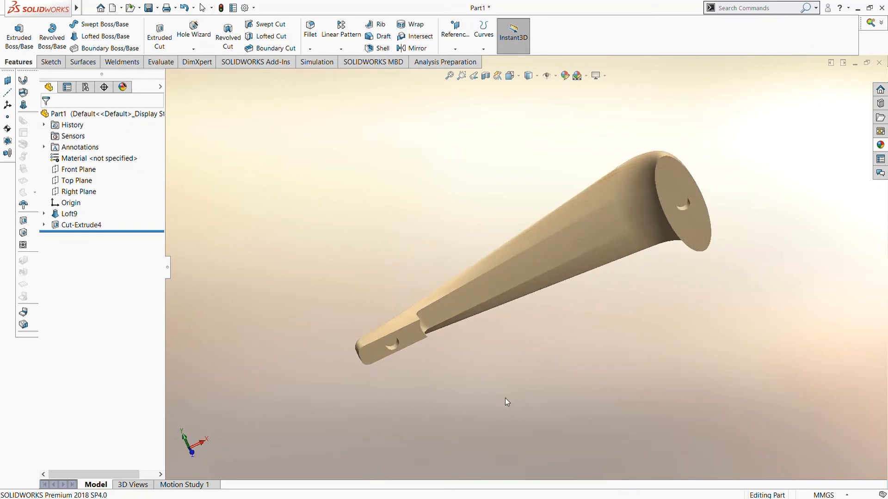
Step: Cut an M1.2x0.25 metric tap thread, blind 10 mm deep, from the edge of the hole in the elliptical end face
middle_click_drag(431, 394, 398, 282)
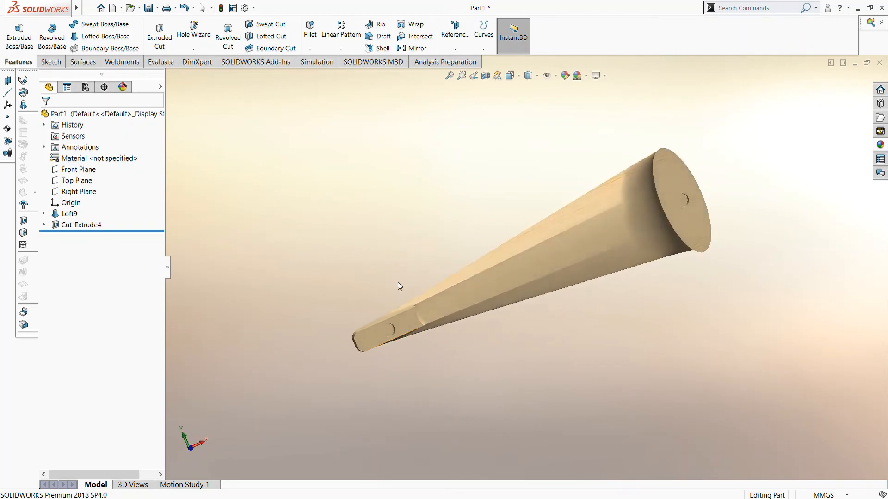
left_click(184, 49)
left_click(199, 82)
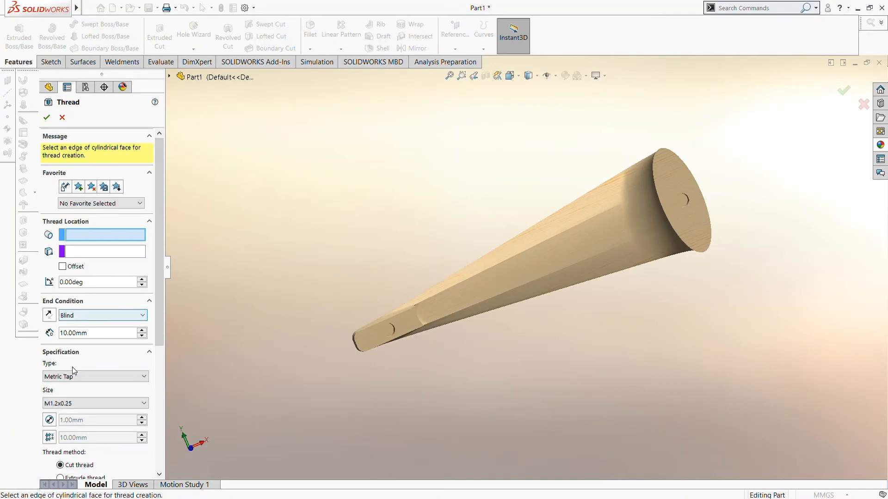
scroll(336, 374, "down", 3)
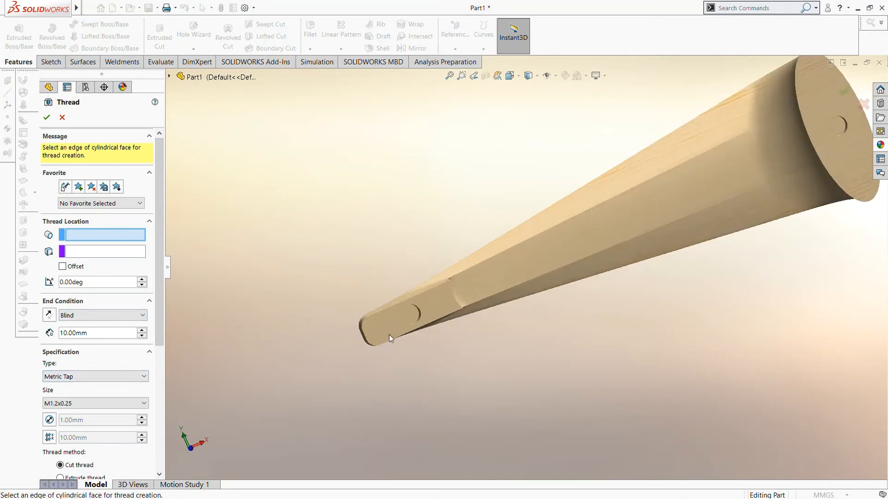
left_click(421, 312)
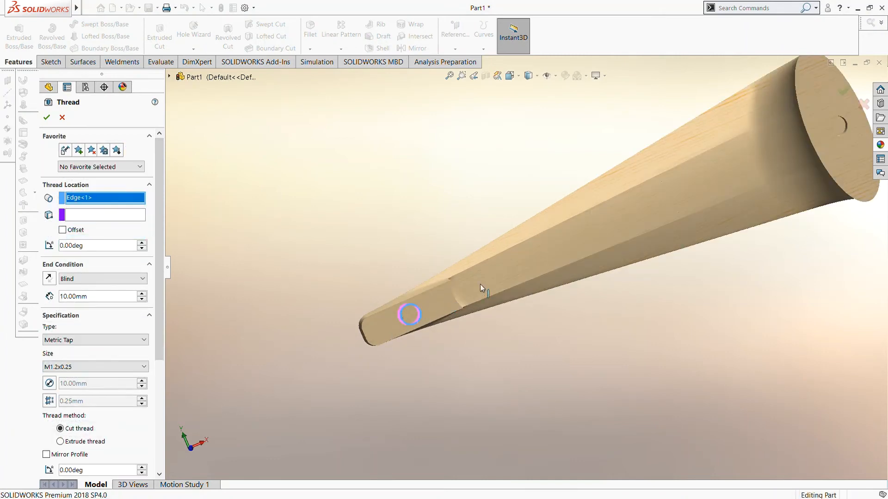
scroll(680, 182, "up", 3)
scroll(694, 192, "down", 5)
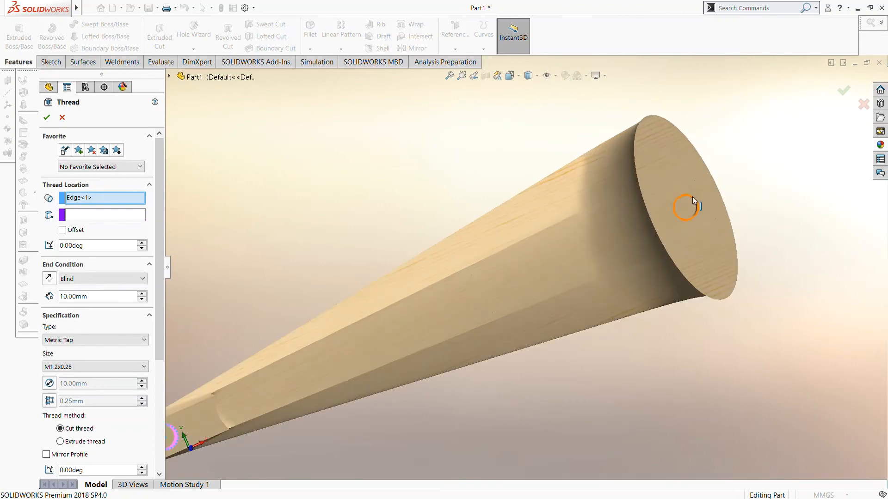
left_click(692, 200)
scroll(510, 272, "up", 3)
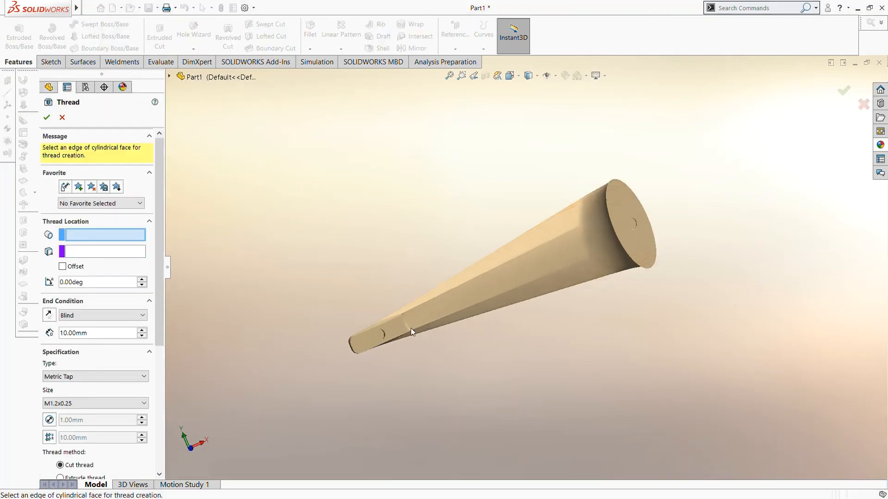
Step: Cut a 10 mm blind M1.2x0.25 metric tap thread from the edge of the hole in the narrow end
scroll(388, 336, "down", 8)
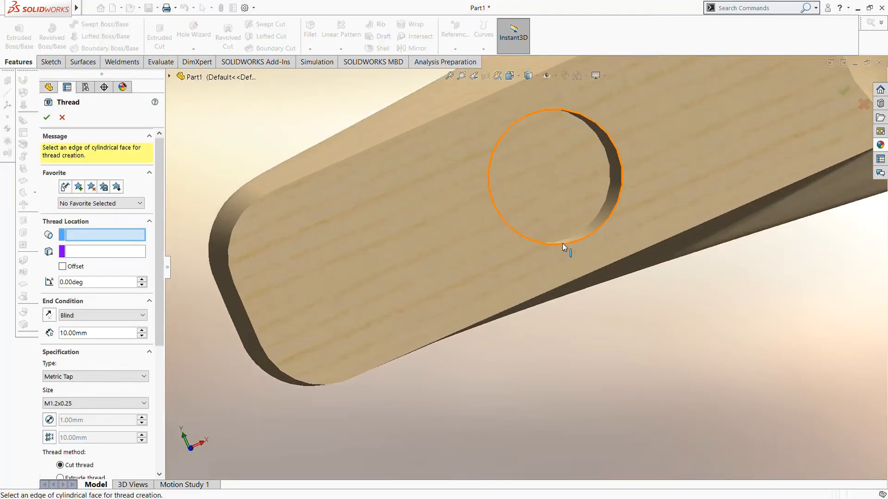
left_click(551, 252)
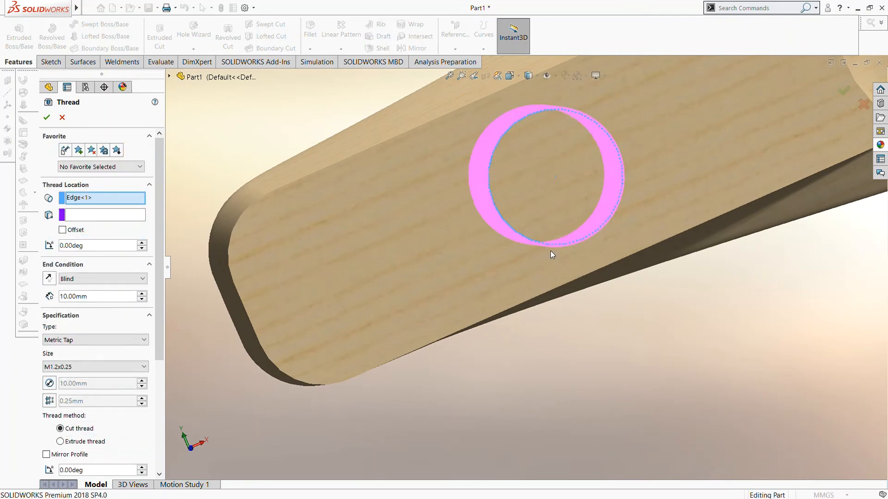
left_click(47, 118)
scroll(414, 191, "up", 5)
middle_click_drag(414, 192, 537, 255)
scroll(553, 232, "up", 8)
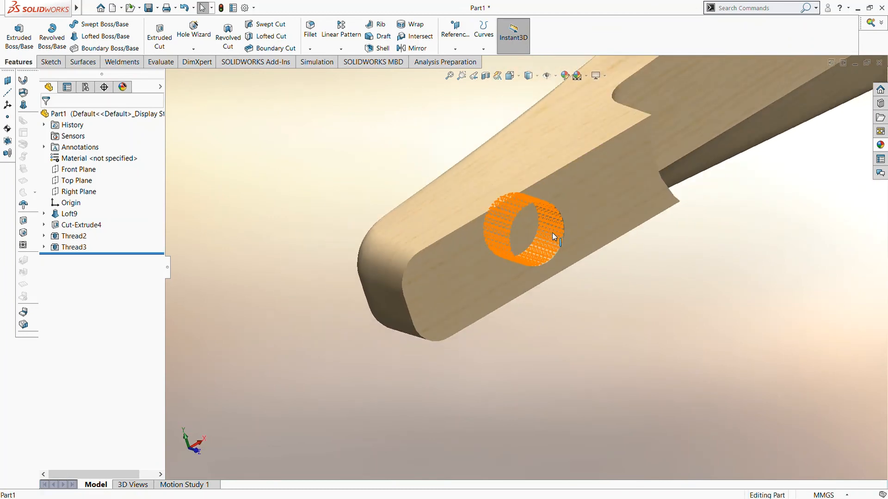
scroll(648, 195, "down", 3)
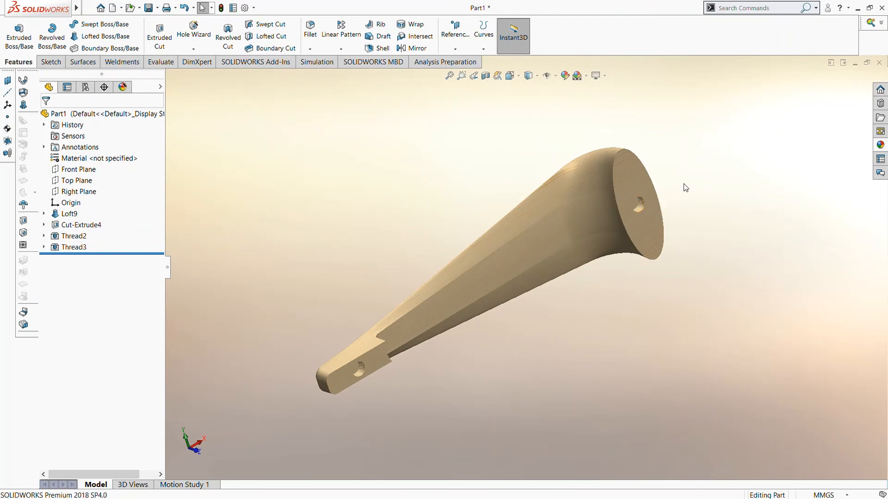
Step: Apply the polished teak 2d wood appearance to the outer surfaces of the lofted body
middle_click_drag(699, 214, 878, 181)
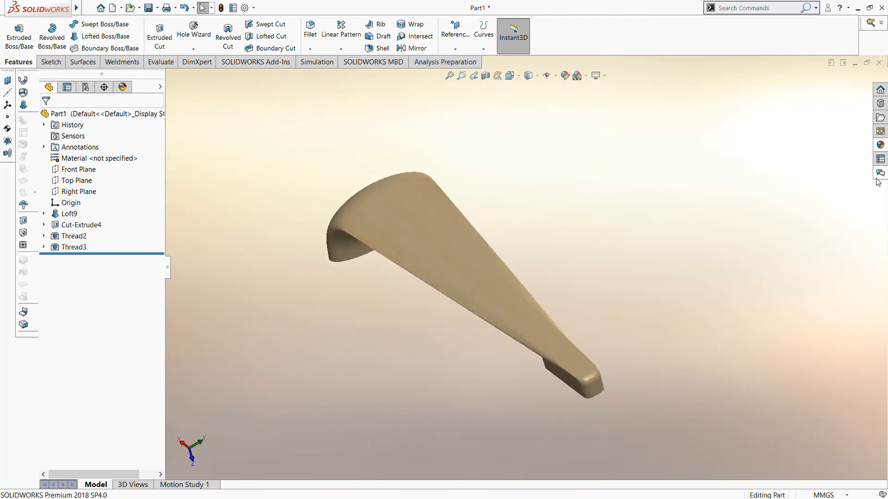
left_click(878, 146)
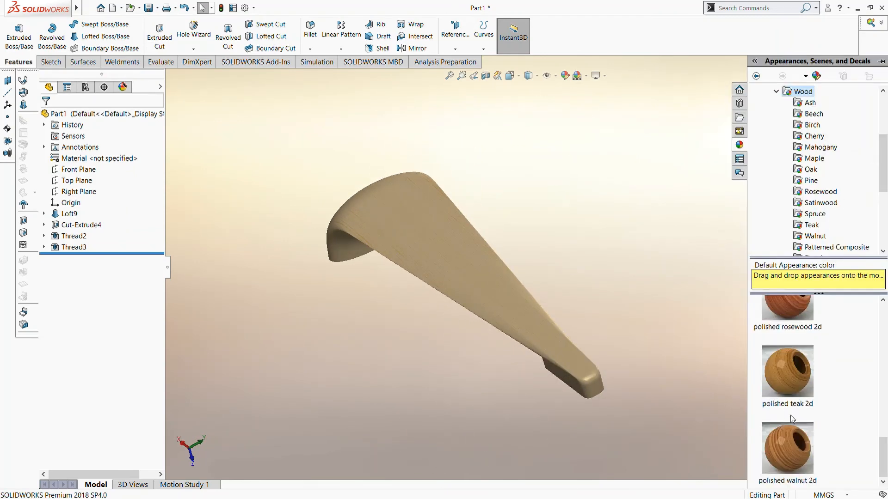
left_click_drag(786, 370, 534, 355)
left_click_drag(420, 235, 424, 229)
Step: Examine the wood finish and both threaded holes from several sides, hide the feature tree and show the part in isometric view
middle_click_drag(540, 238, 386, 186)
middle_click_drag(408, 230, 410, 337)
scroll(462, 408, "down", 3)
middle_click_drag(461, 408, 487, 351)
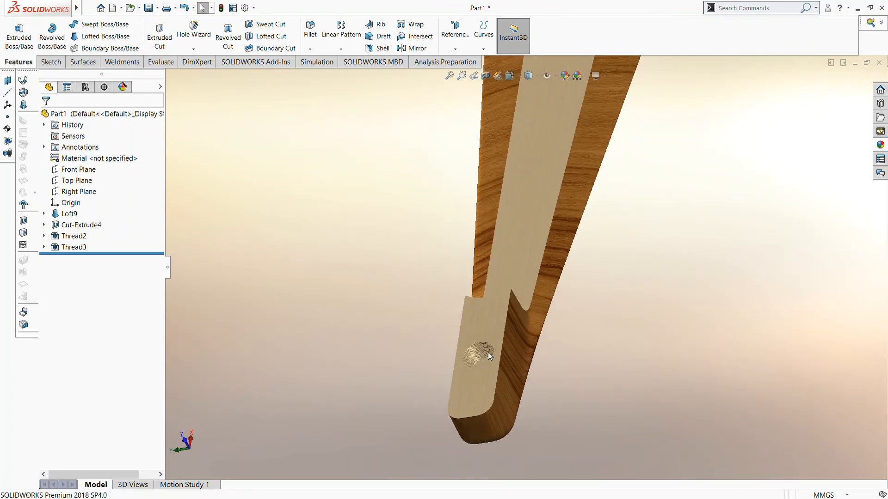
scroll(488, 351, "up", 8)
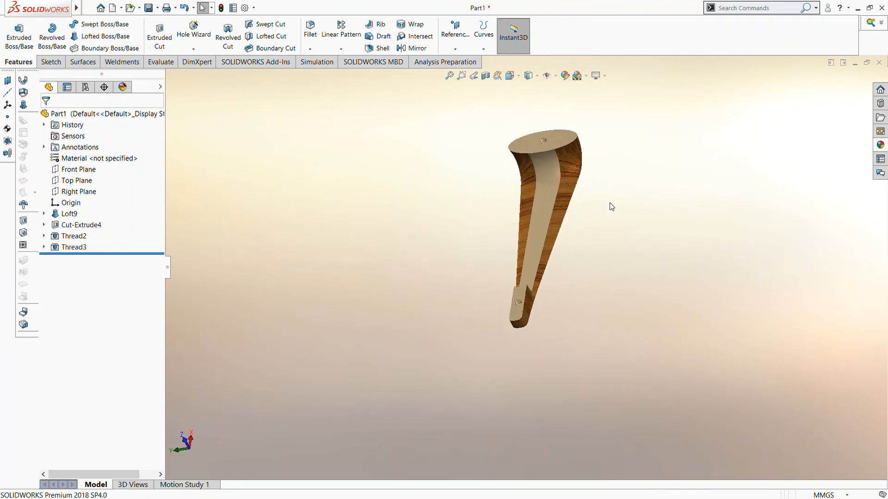
middle_click_drag(608, 206, 341, 427)
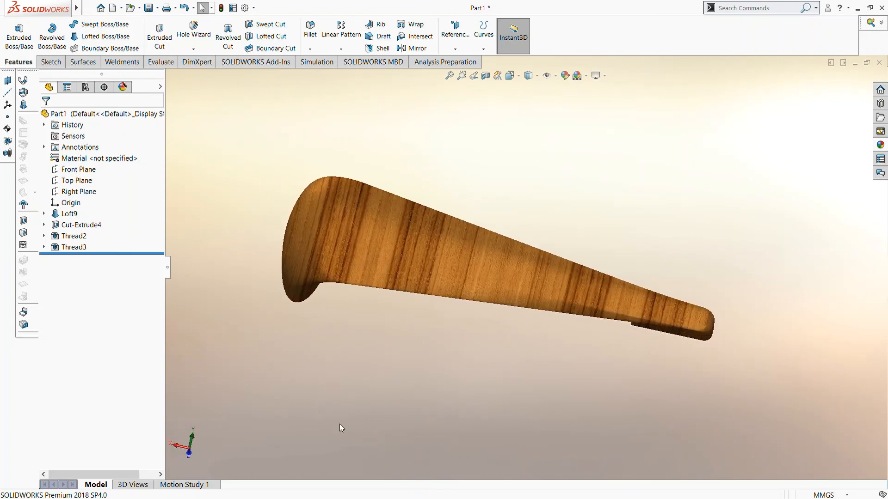
left_click(167, 268)
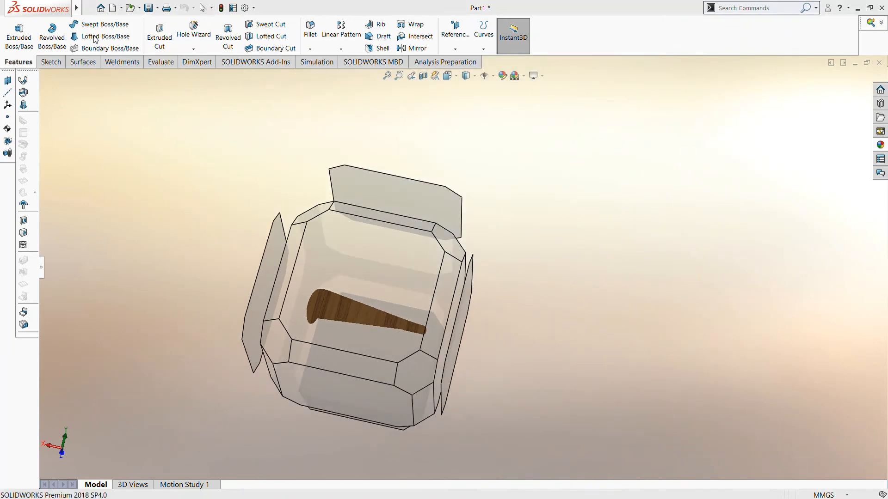
key("ctrl+7")
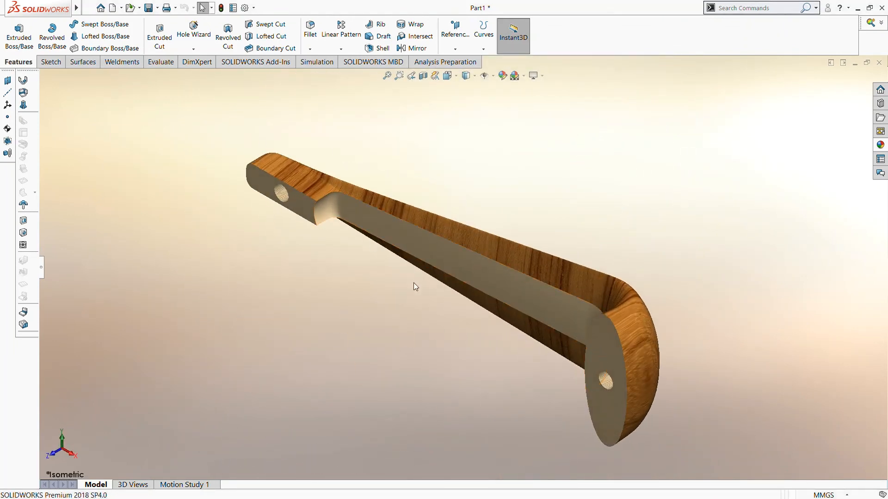
scroll(378, 301, "up", 2)
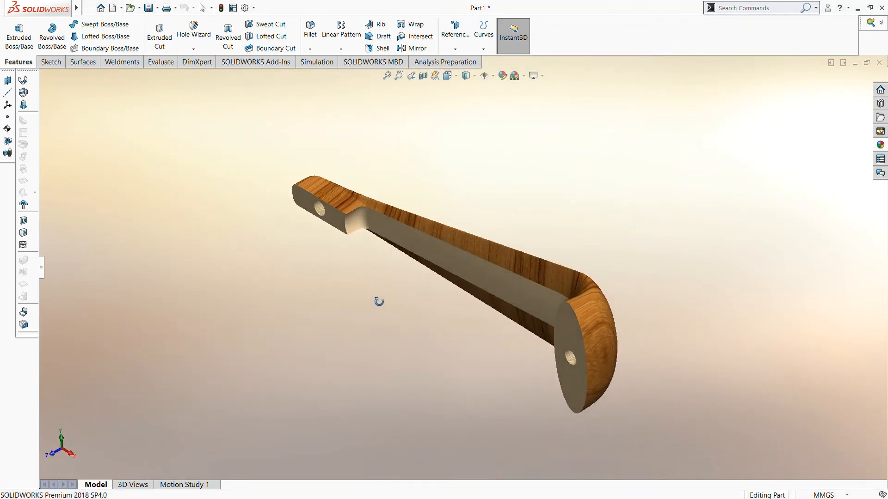